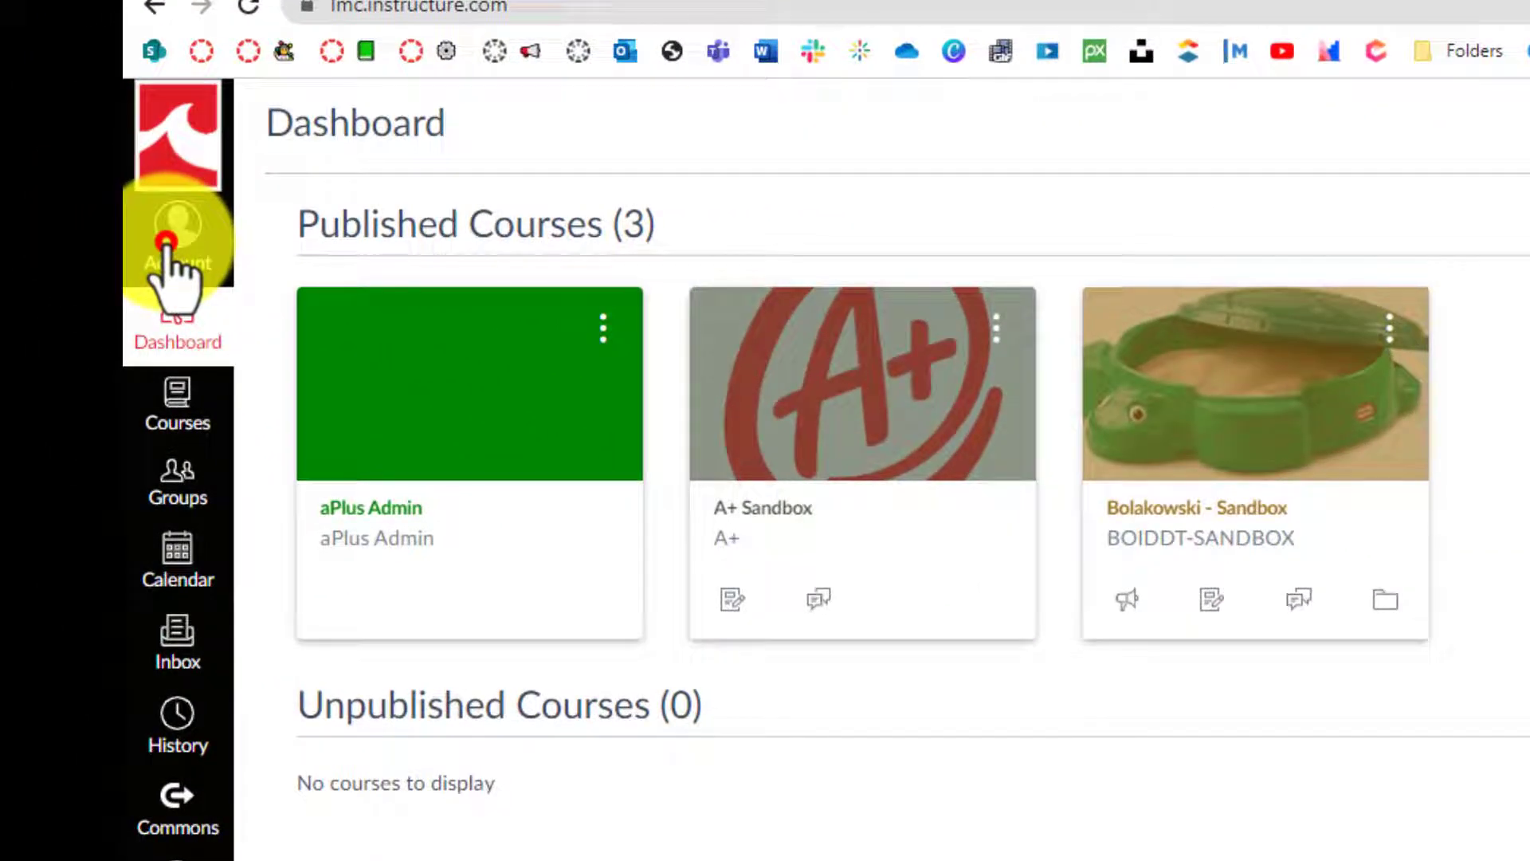
Go to the user's own Settings page via Account in the global navigation
{"action": "left_click", "coordinate": [173, 269]}
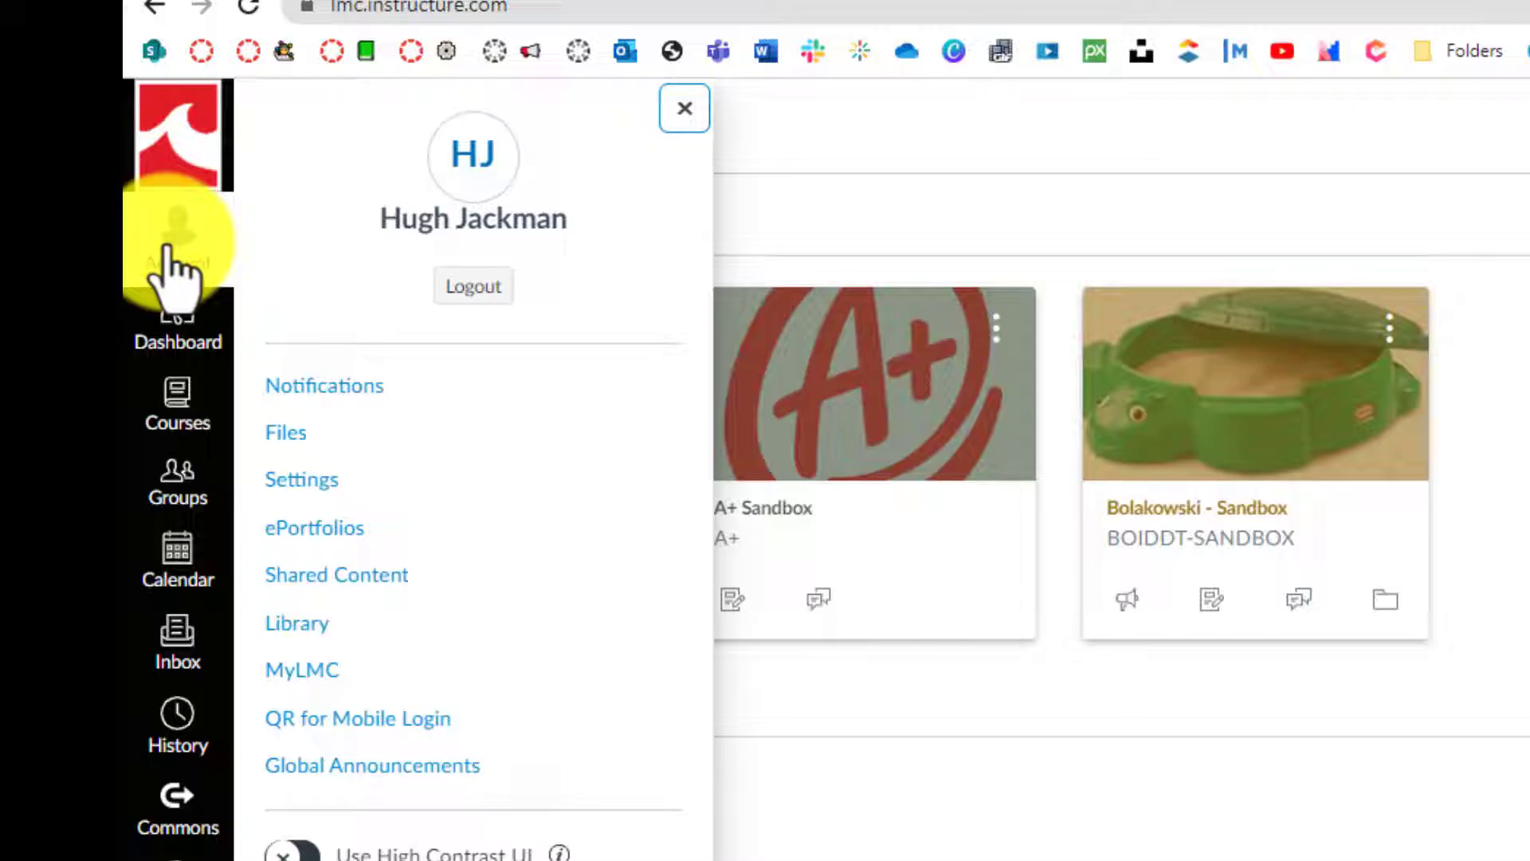
{"action": "left_click", "coordinate": [327, 479]}
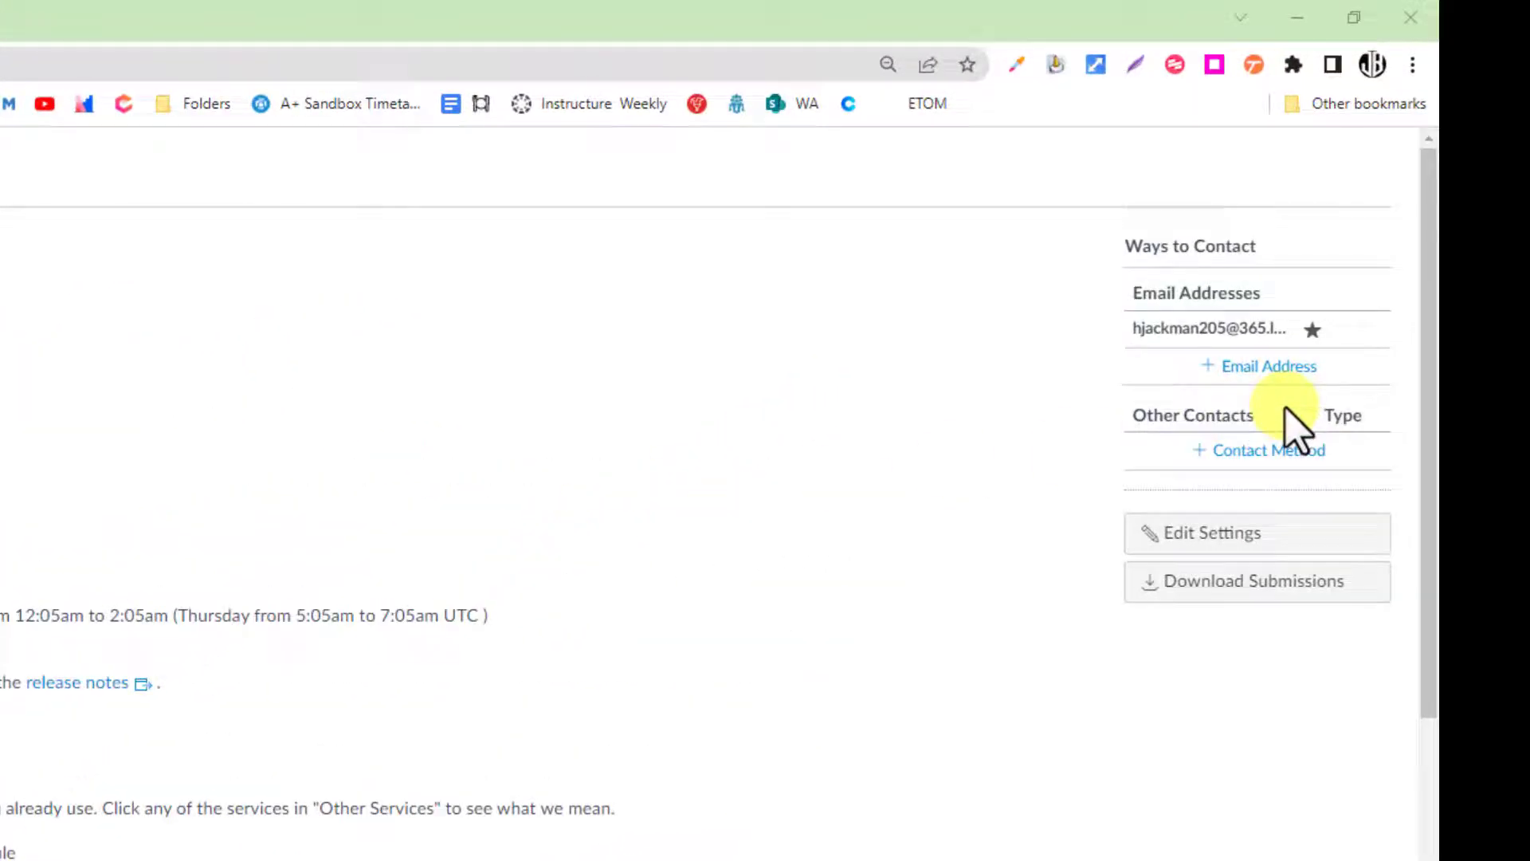
Register a second email address as a contact method and dismiss the confirmation notice
{"action": "left_click", "coordinate": [1289, 379]}
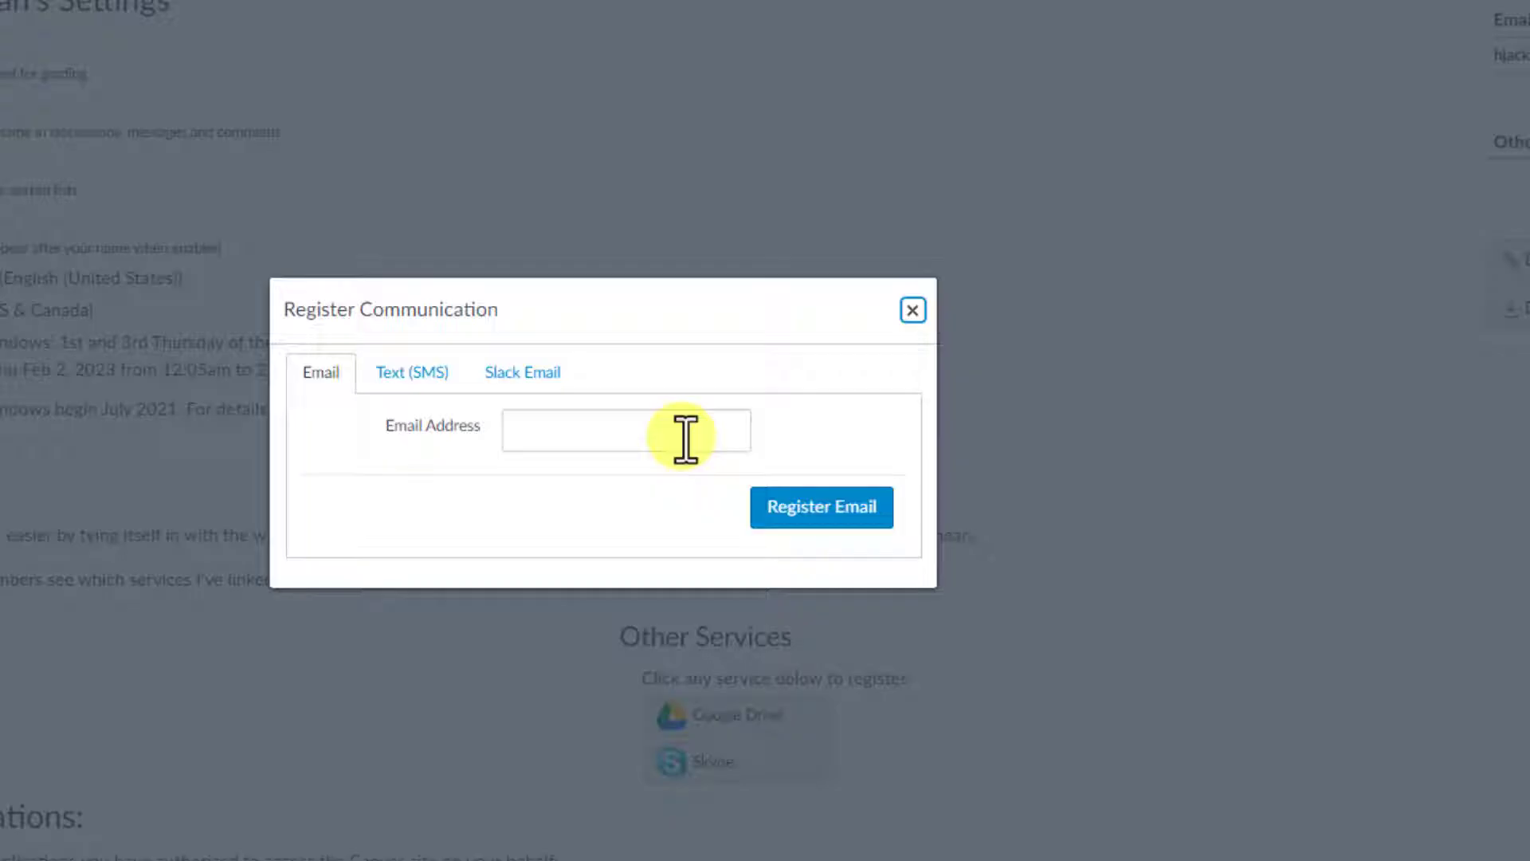
{"action": "left_click", "coordinate": [685, 439]}
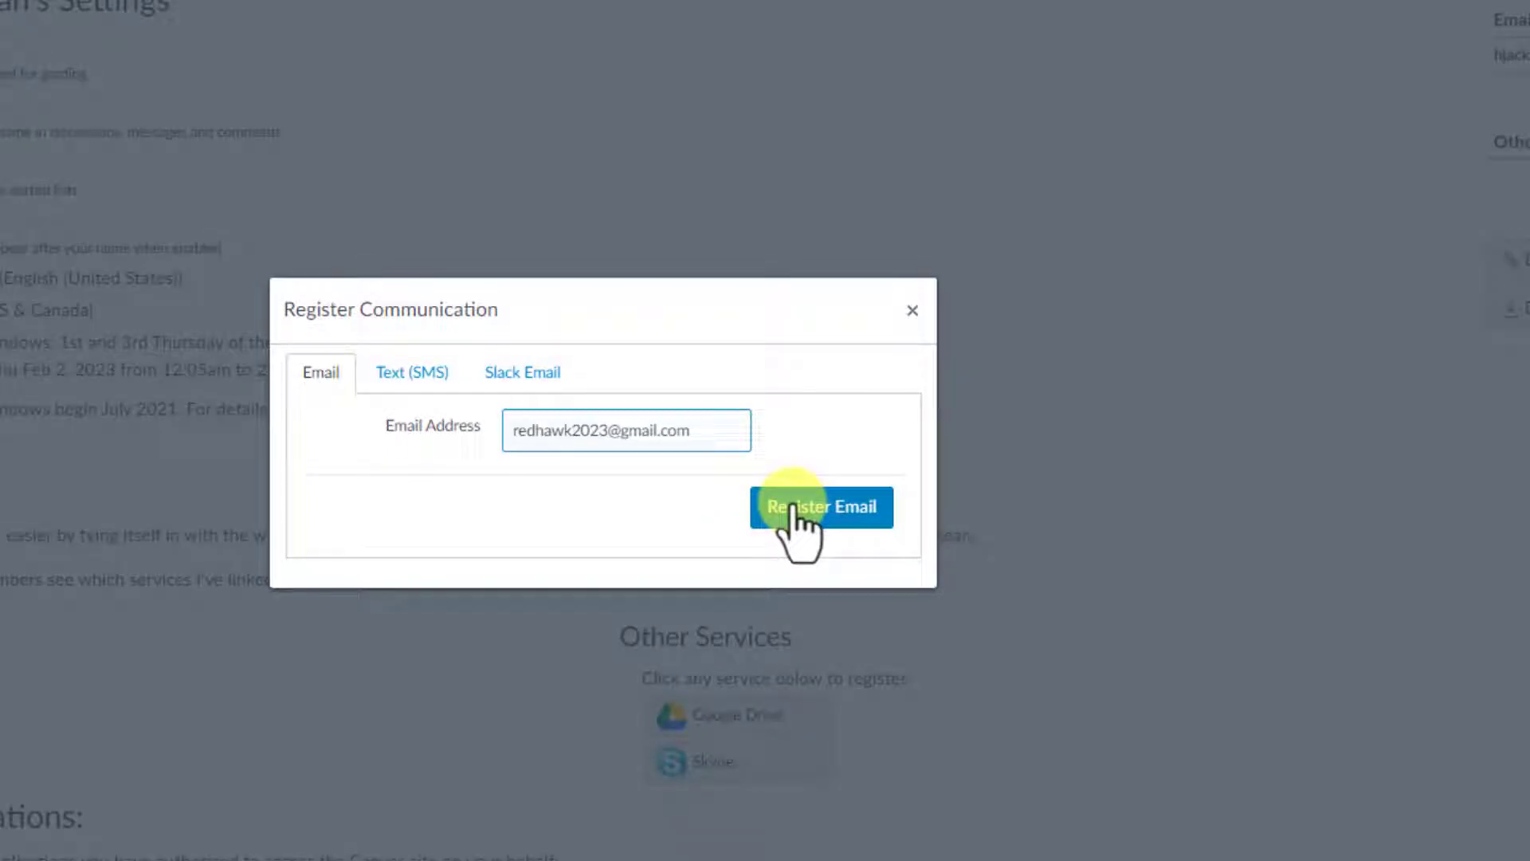
{"action": "left_click", "coordinate": [797, 512]}
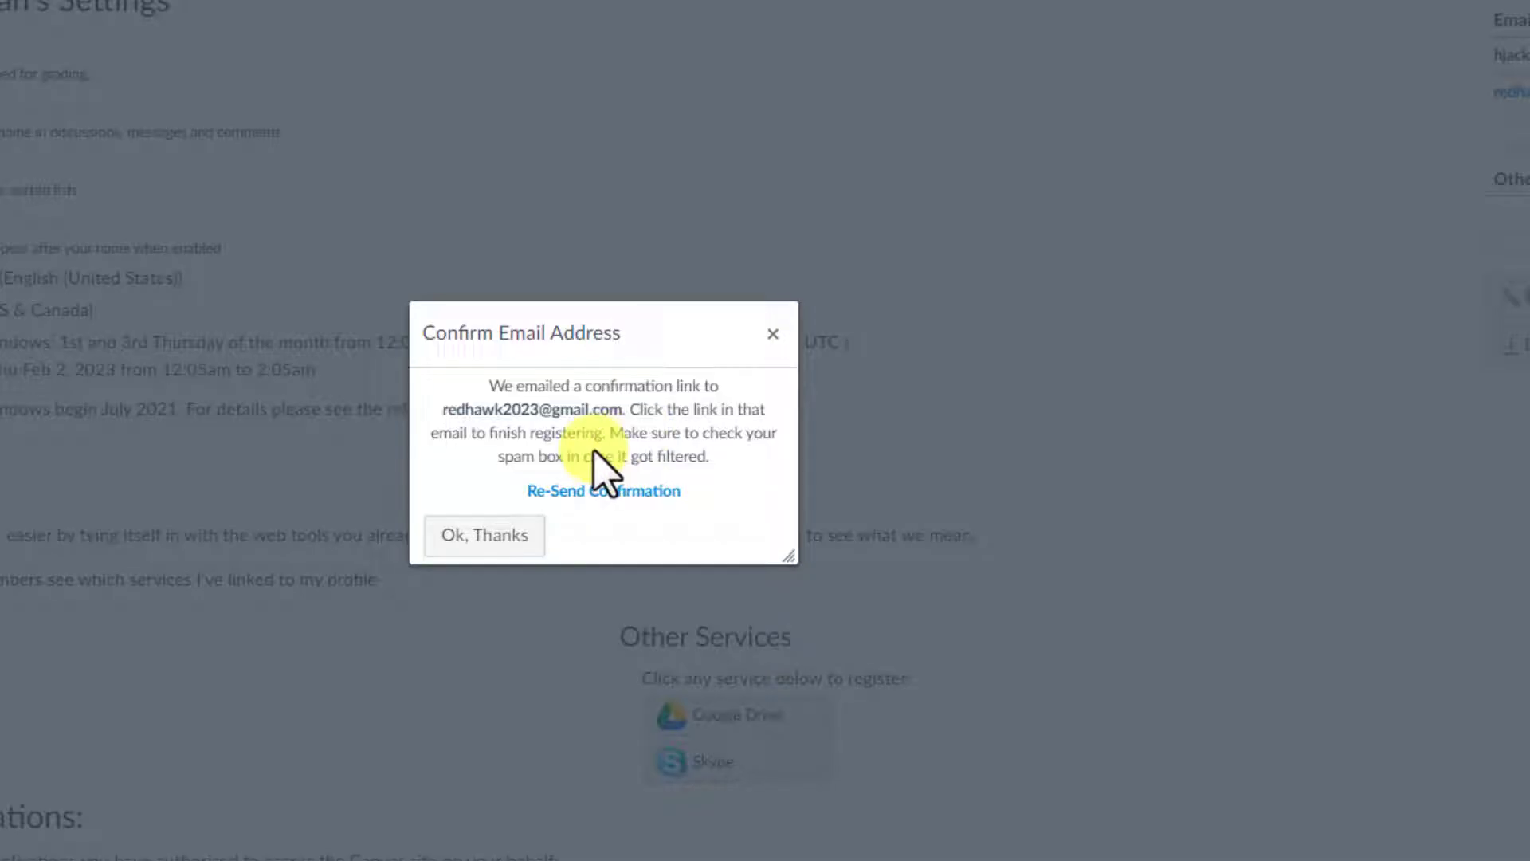
{"action": "left_click", "coordinate": [773, 335]}
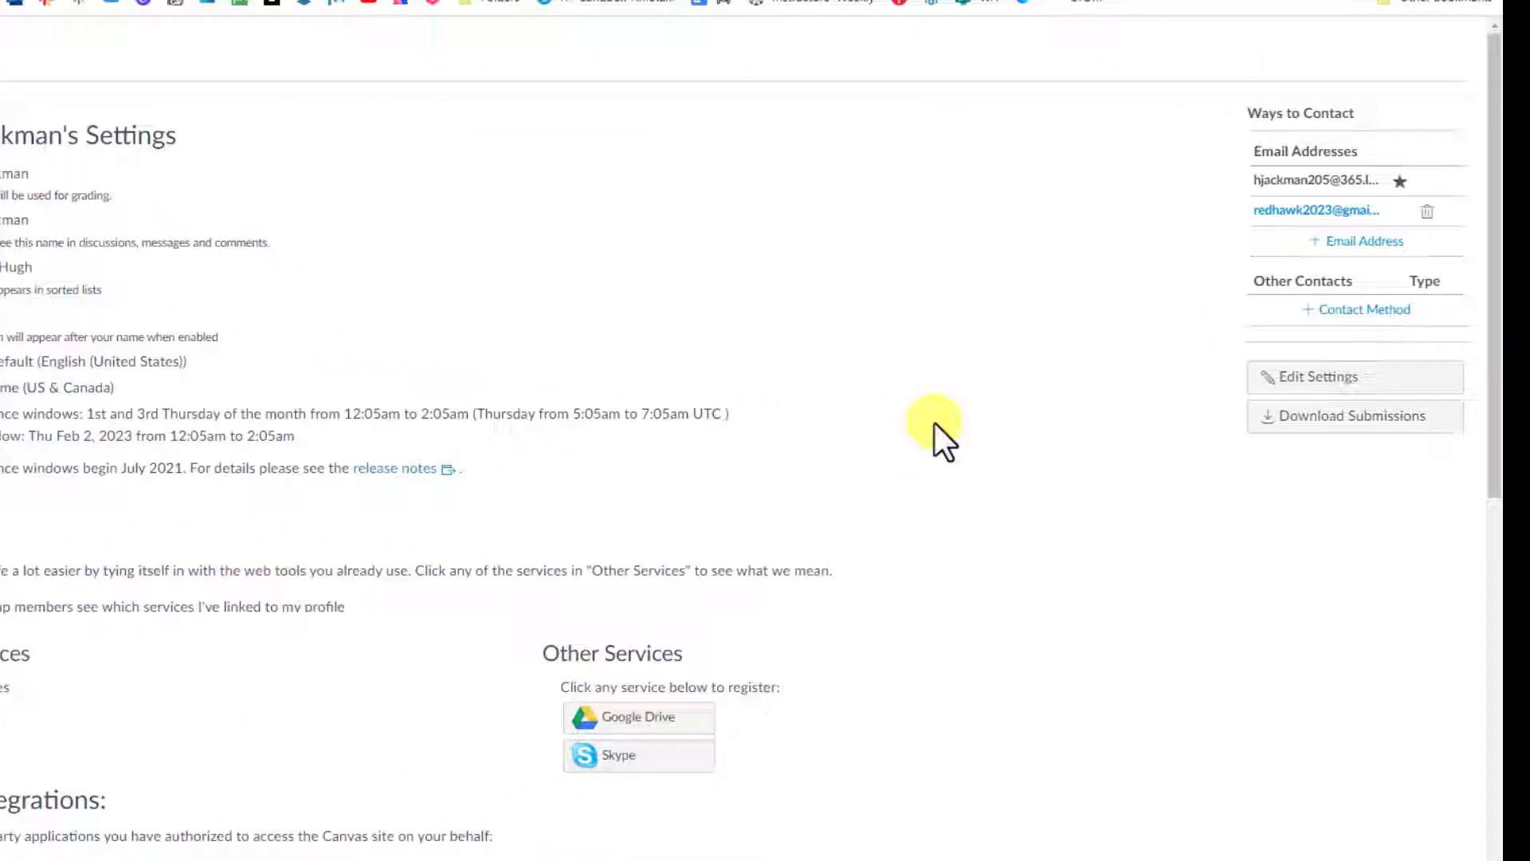
Edit the profile keeping pronouns None, system default language and Eastern Time zone
{"action": "left_click", "coordinate": [1184, 394]}
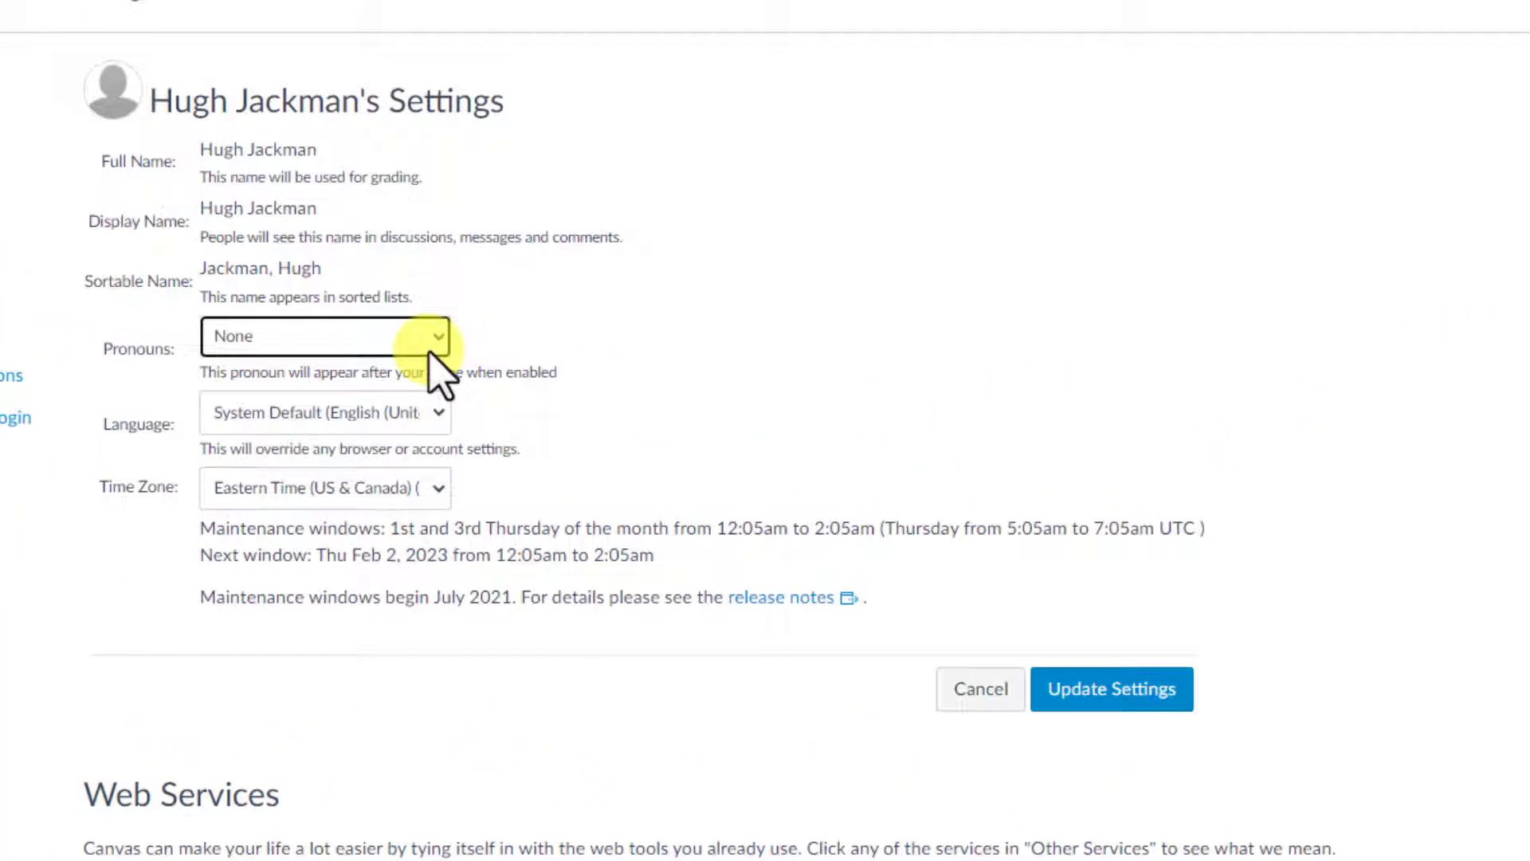
{"action": "left_click", "coordinate": [437, 347]}
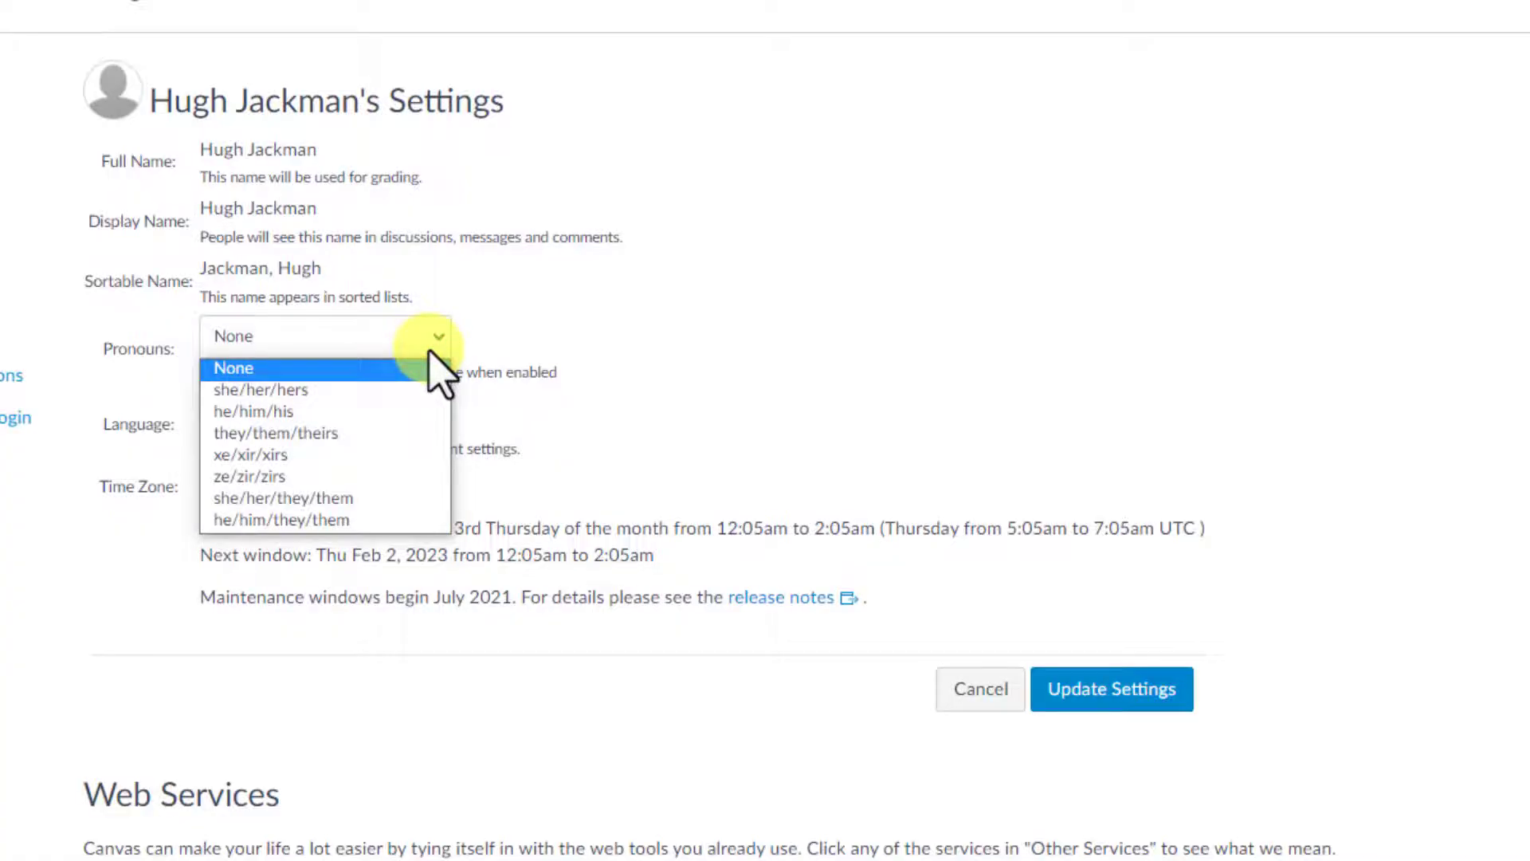
{"action": "left_click", "coordinate": [431, 360]}
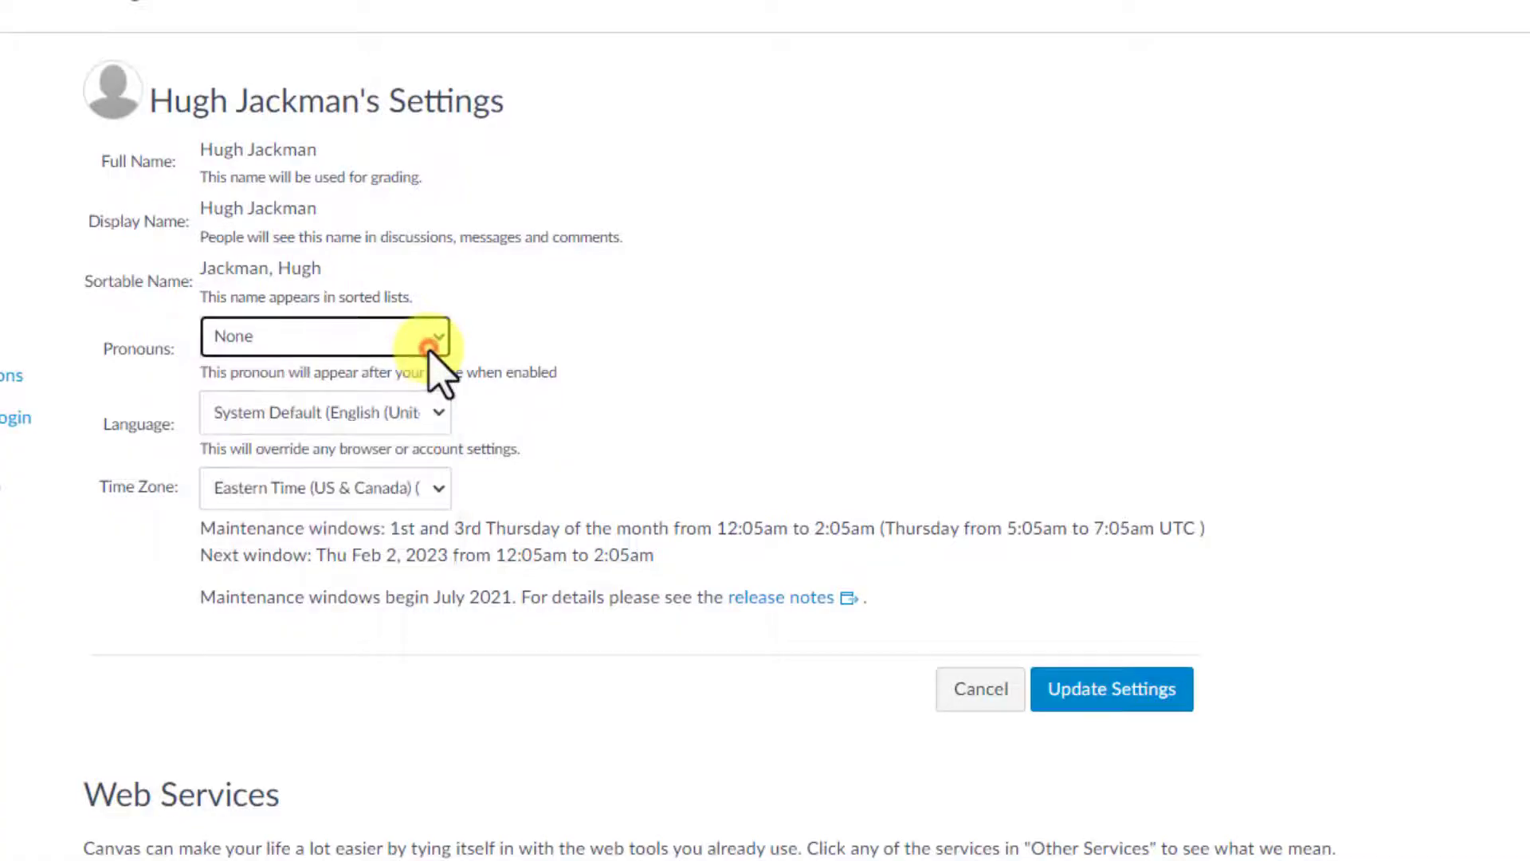
{"action": "left_click", "coordinate": [437, 413]}
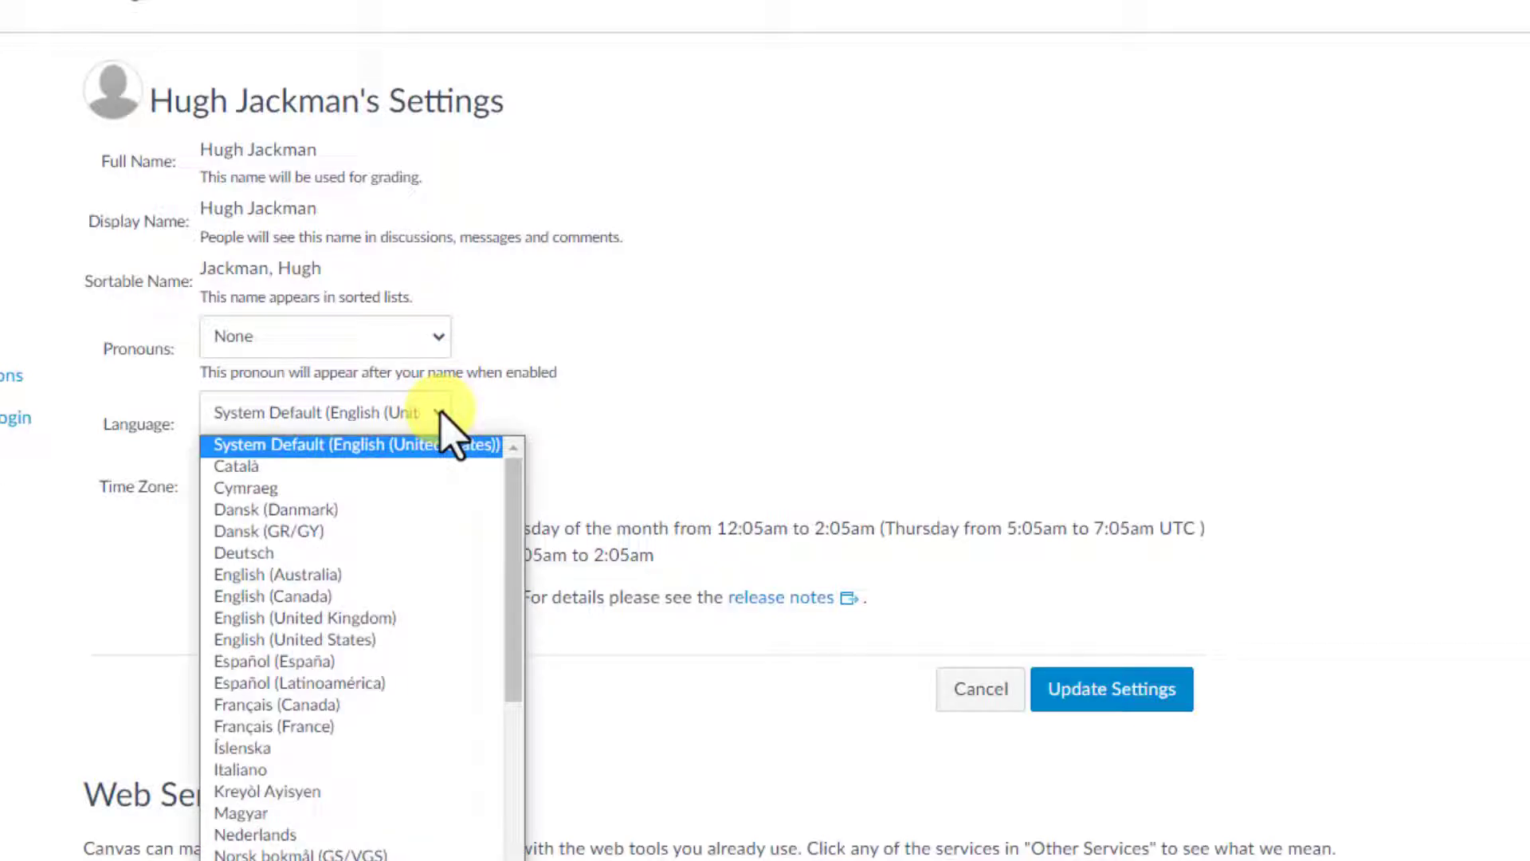
{"action": "left_click", "coordinate": [443, 413]}
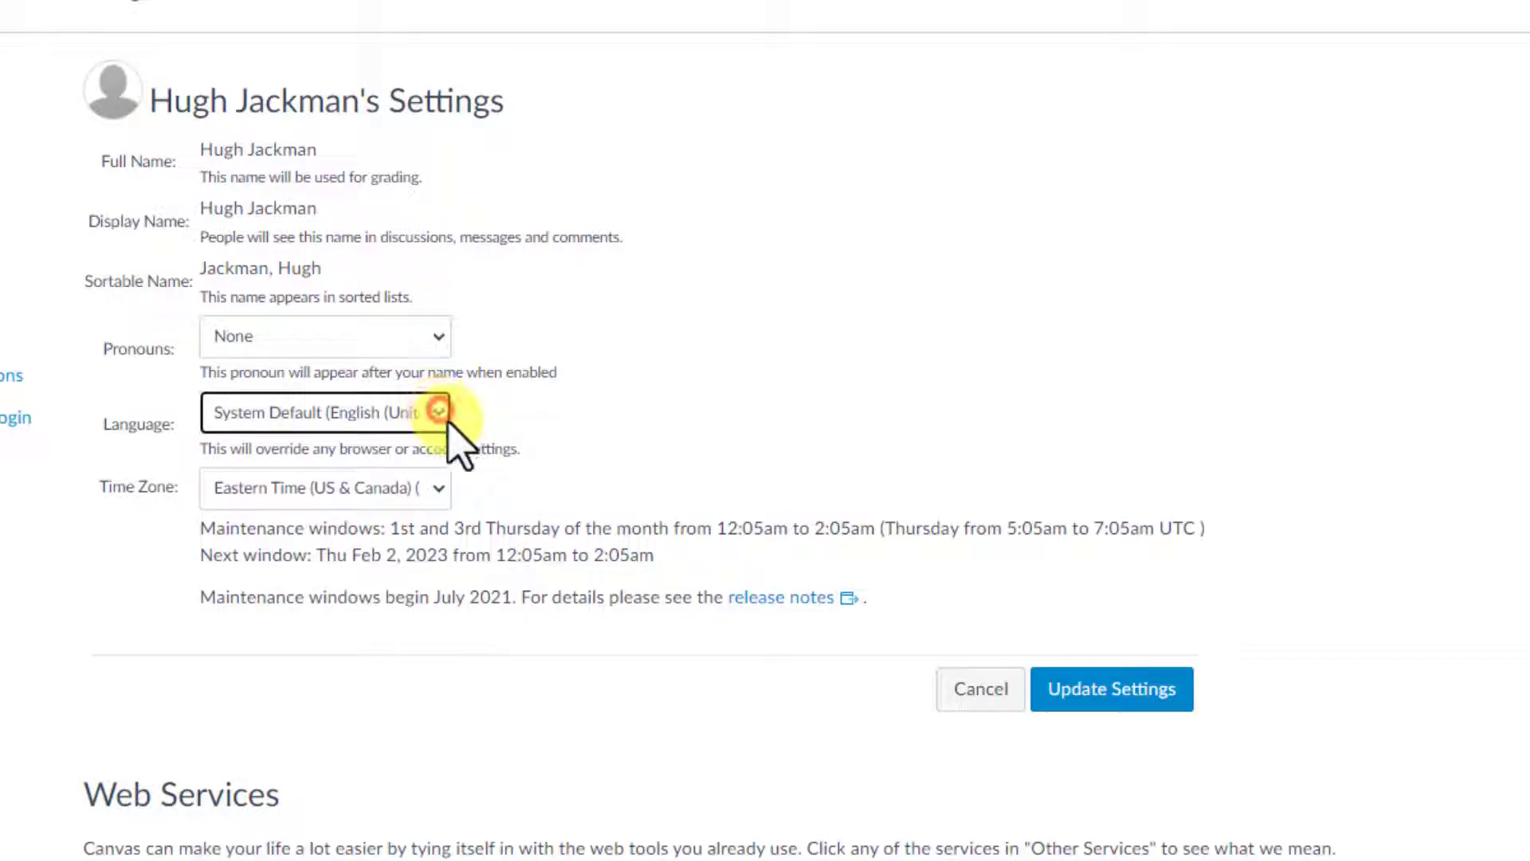
{"action": "left_click", "coordinate": [434, 488]}
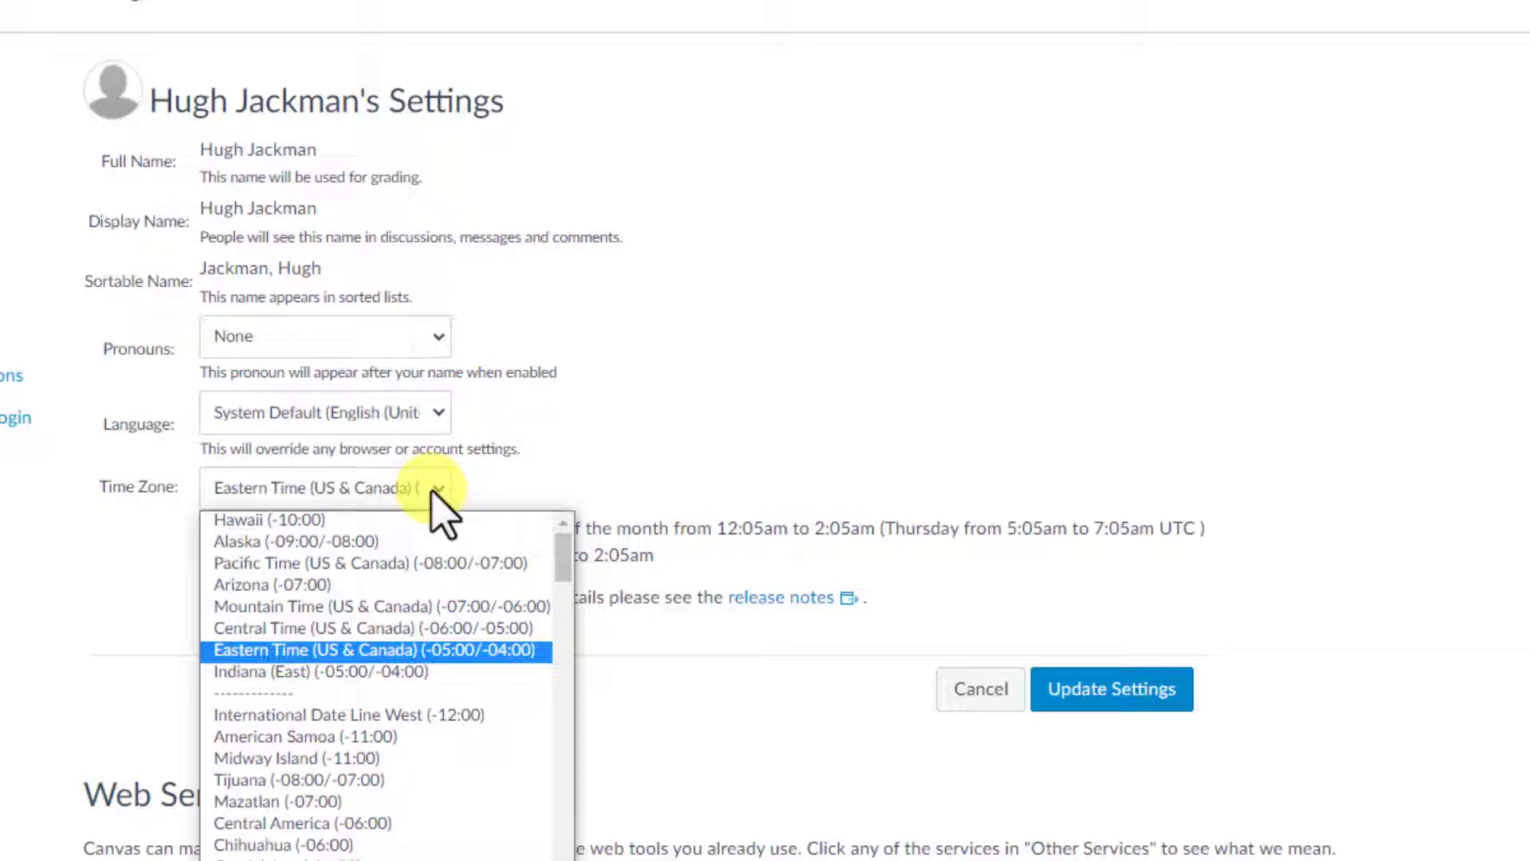
{"action": "left_click", "coordinate": [436, 491]}
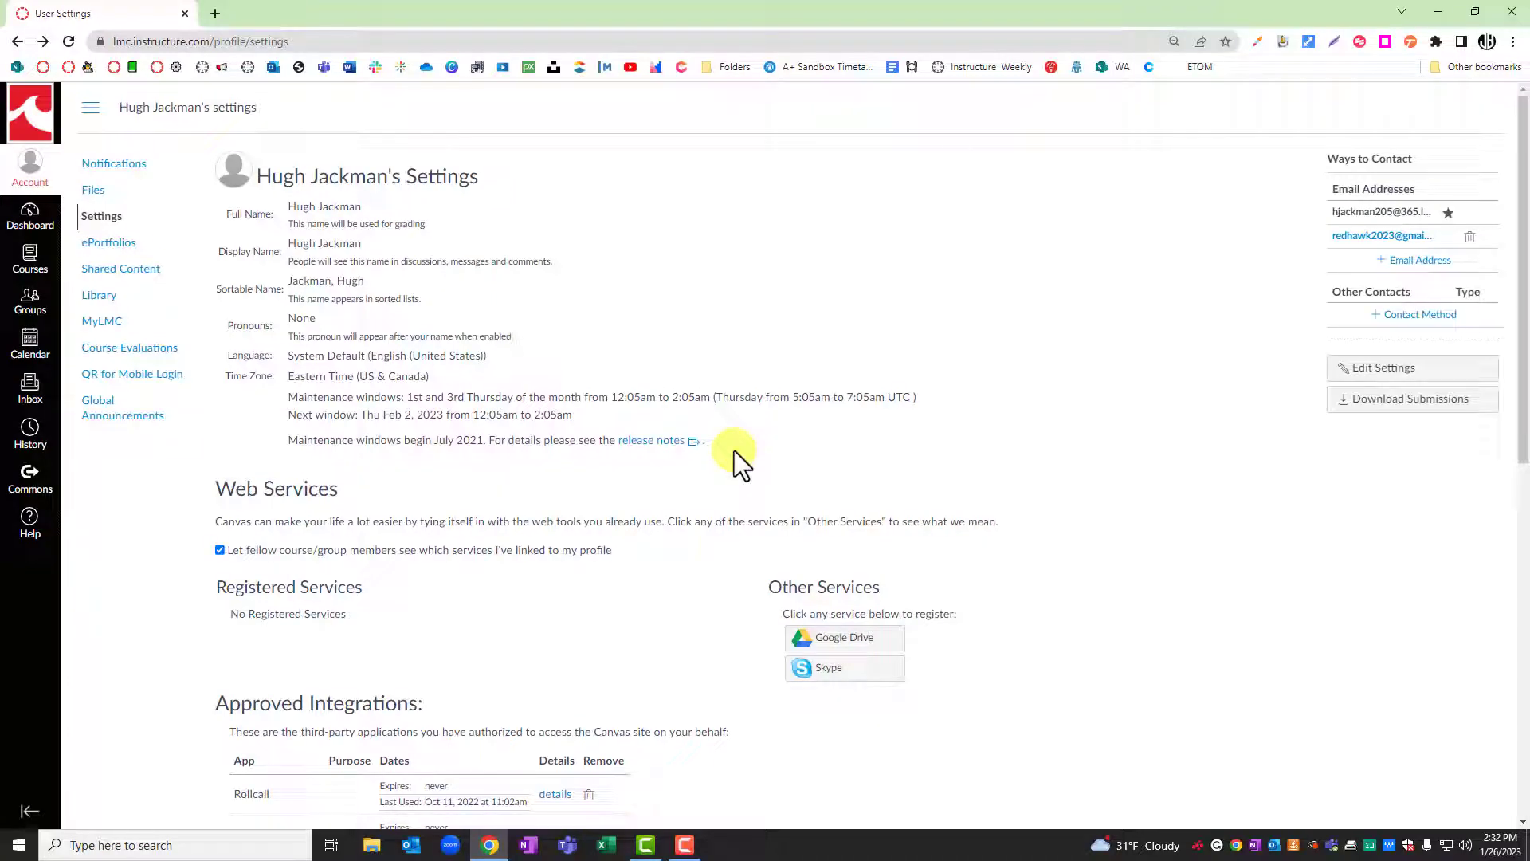
{"action": "scroll", "coordinate": [735, 451], "scroll_direction": "down", "scroll_amount": 1}
{"action": "scroll", "coordinate": [734, 450], "scroll_direction": "down", "scroll_amount": 3}
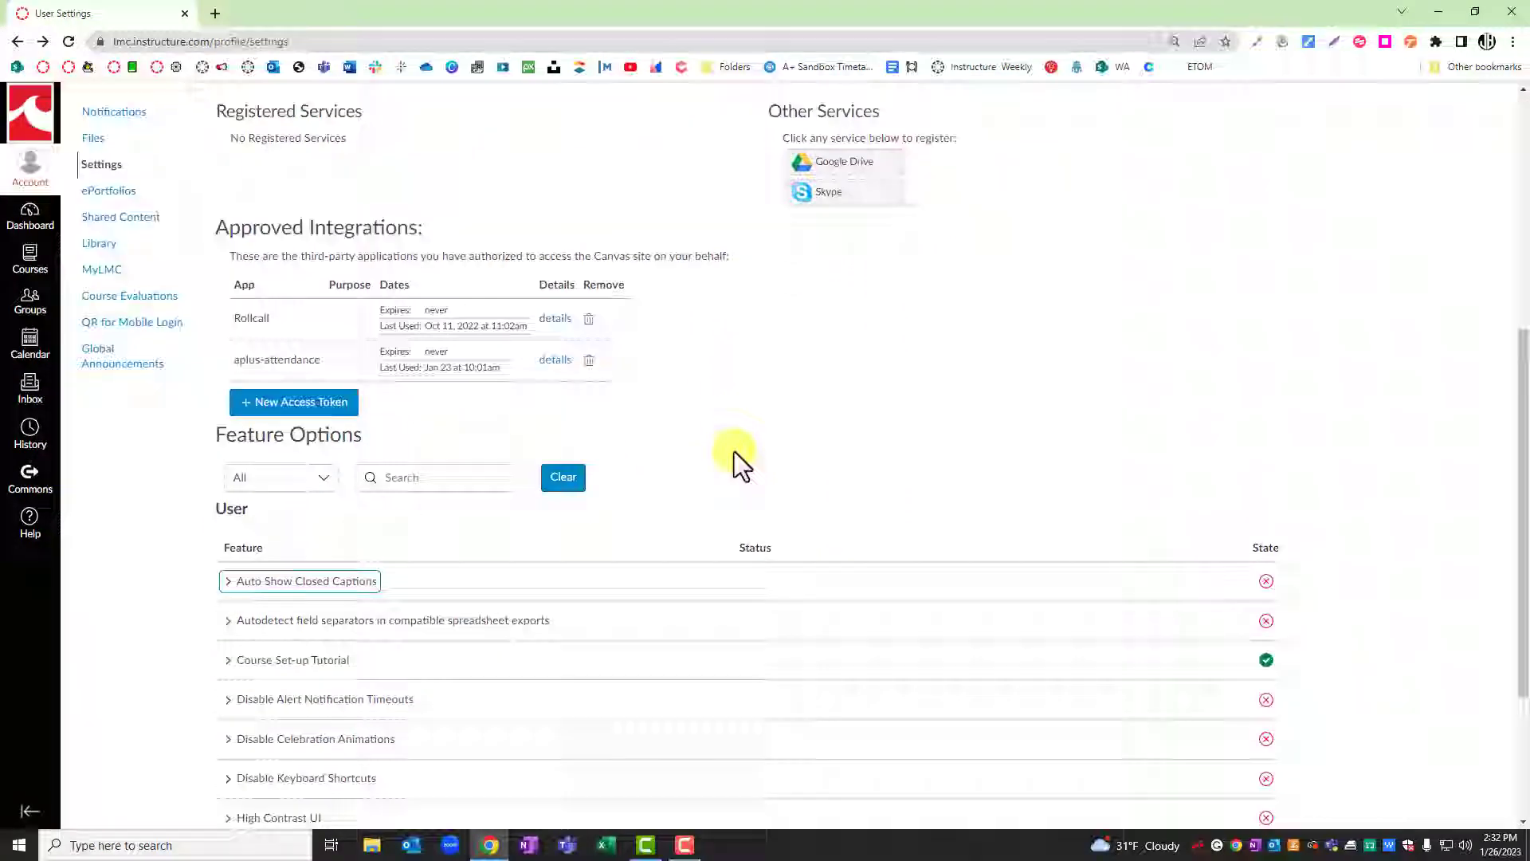
{"action": "scroll", "coordinate": [734, 451], "scroll_direction": "down", "scroll_amount": 2}
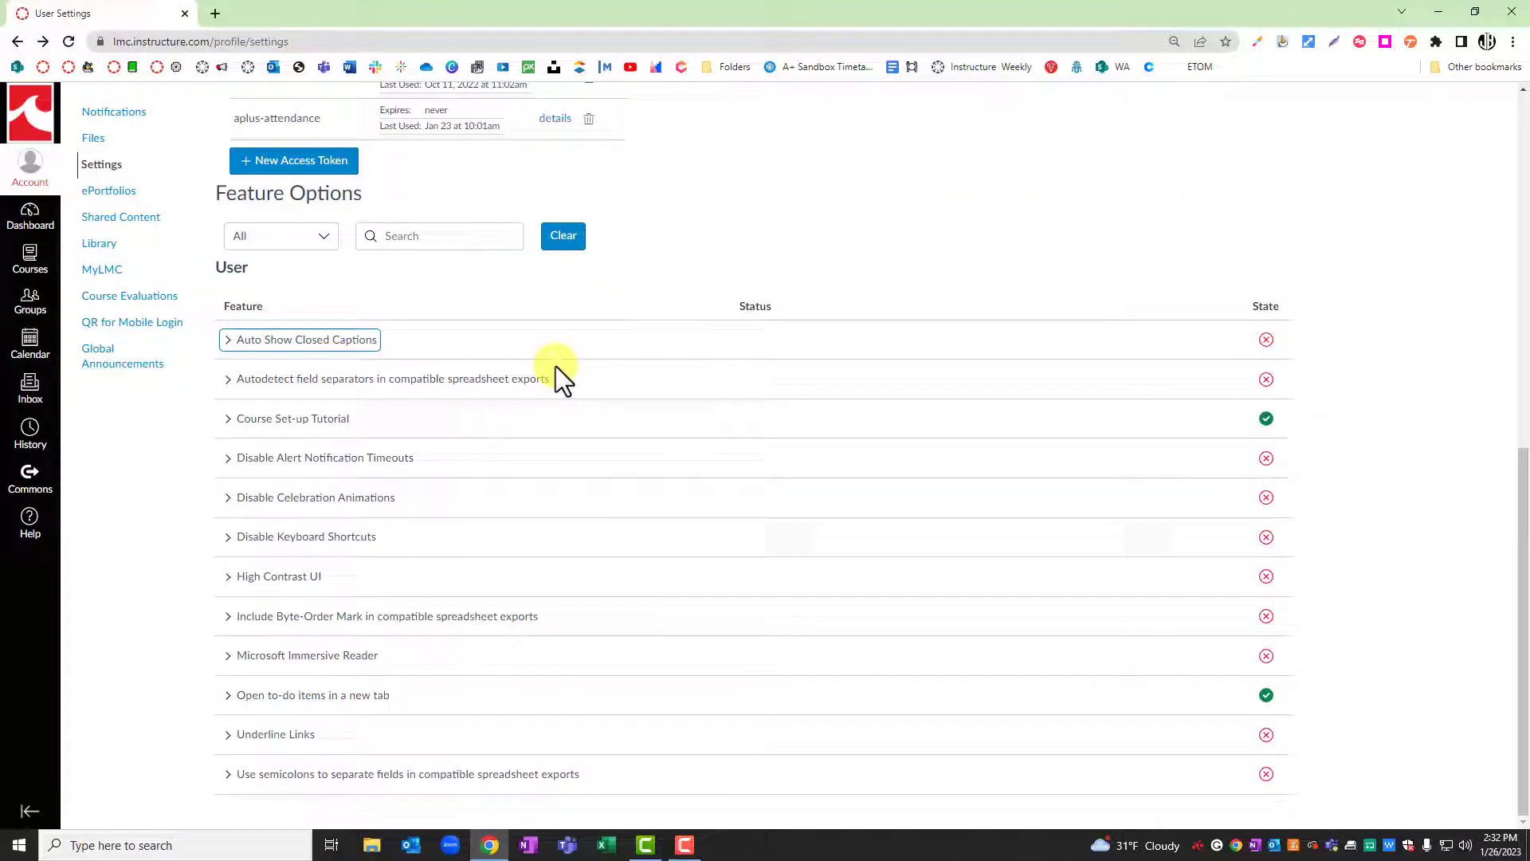
{"action": "left_click", "coordinate": [347, 339]}
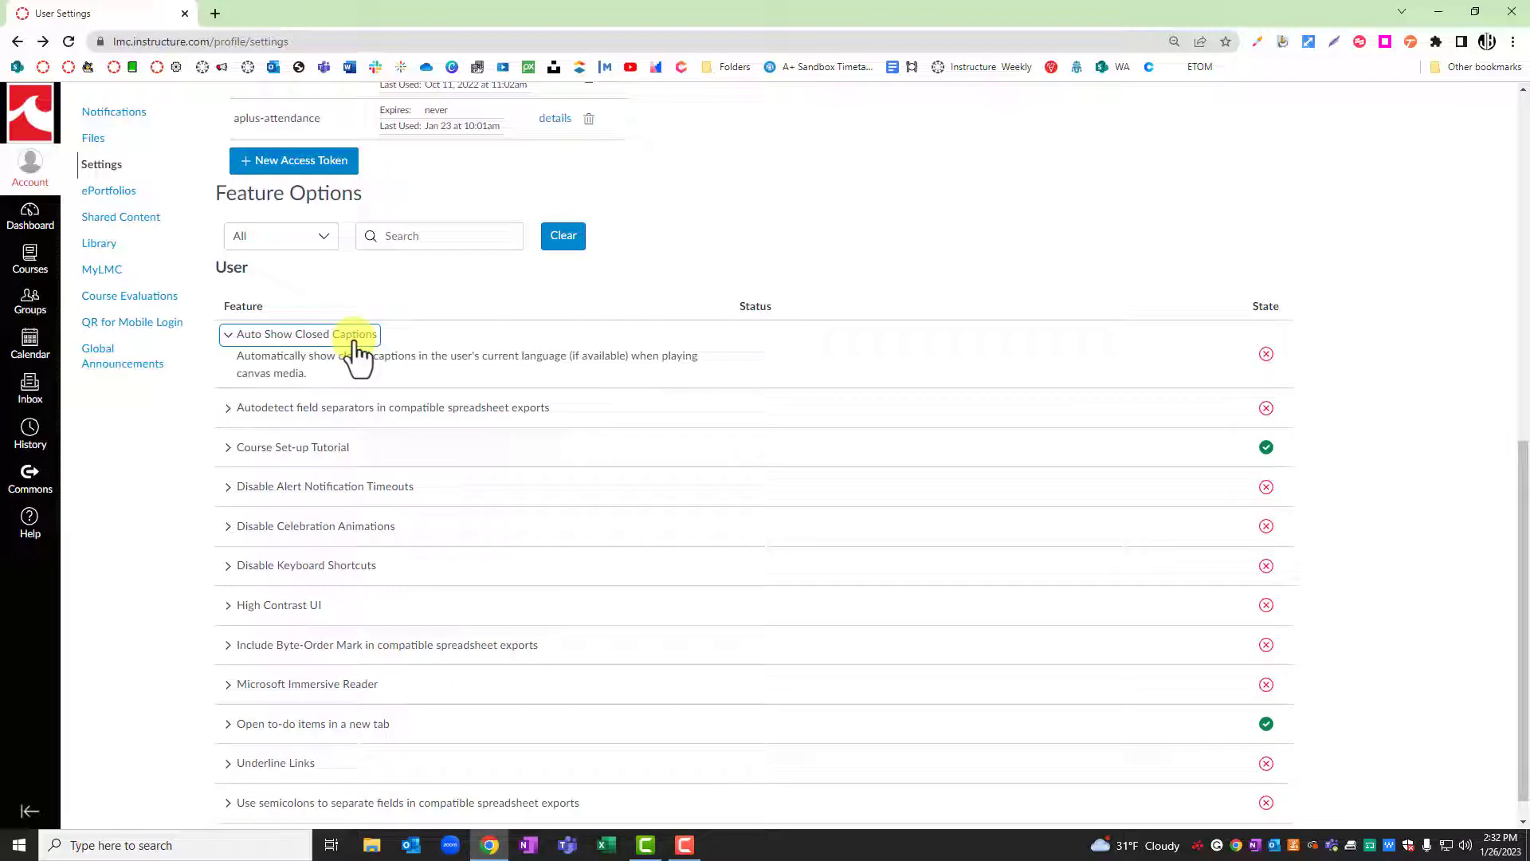
{"action": "left_click", "coordinate": [355, 339]}
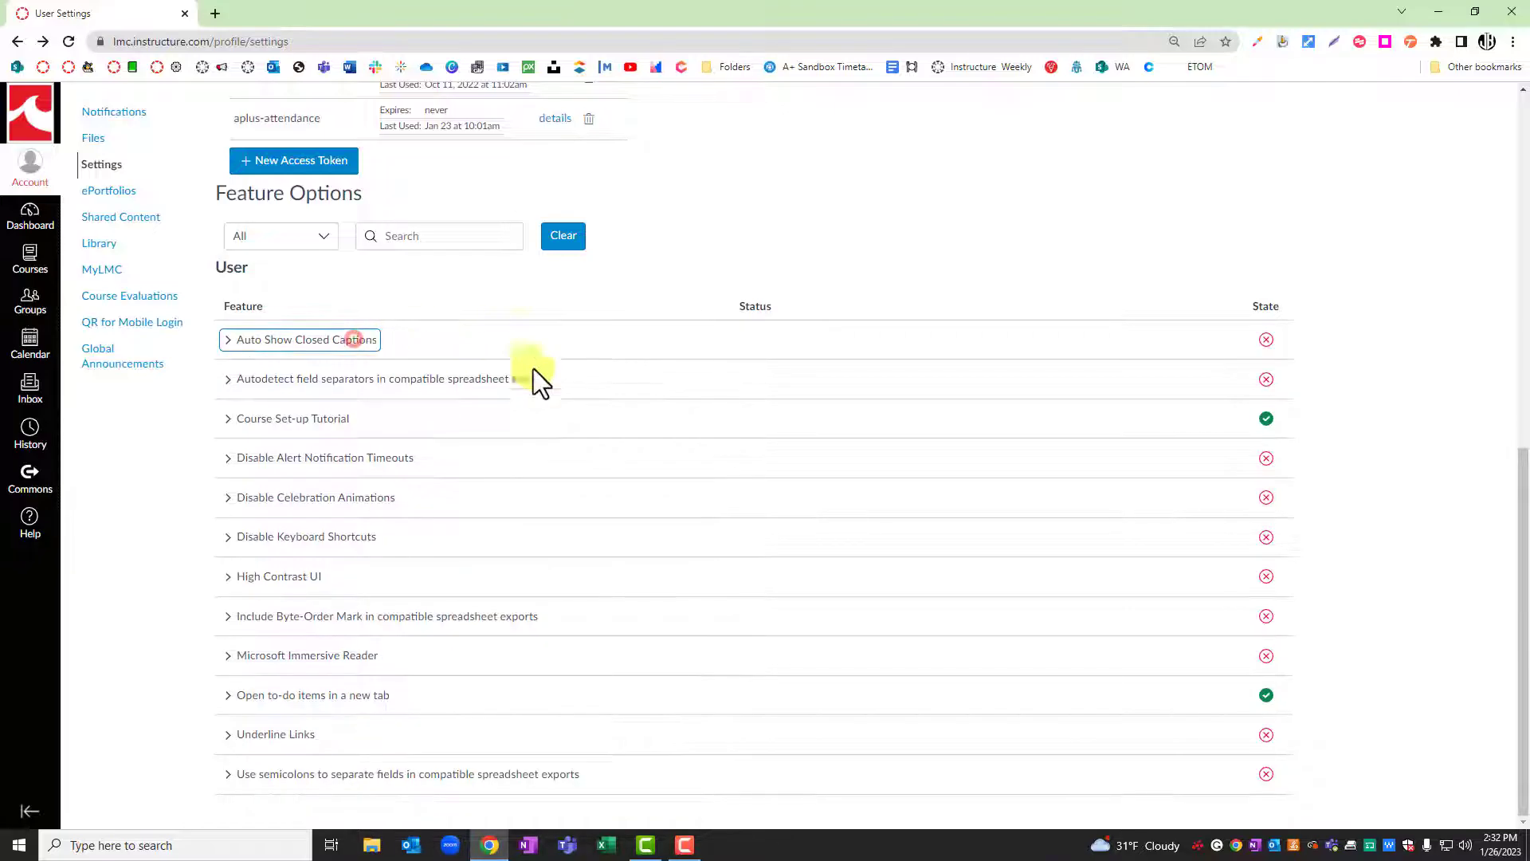
{"action": "left_click", "coordinate": [1267, 343]}
{"action": "left_click", "coordinate": [1267, 375]}
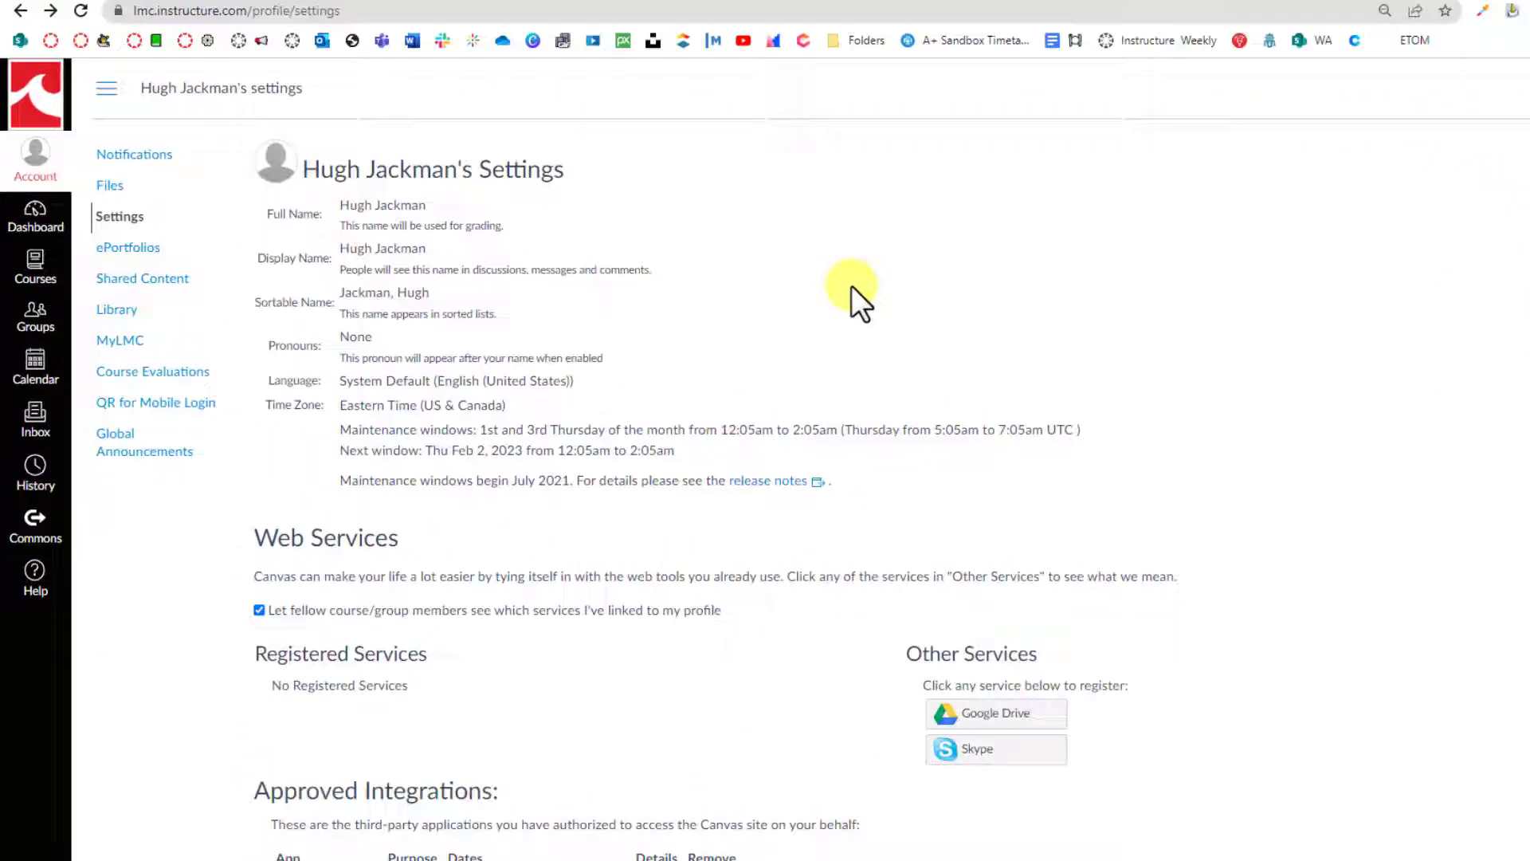
Show notification settings at Account level rather than for a single course
{"action": "left_click", "coordinate": [195, 133]}
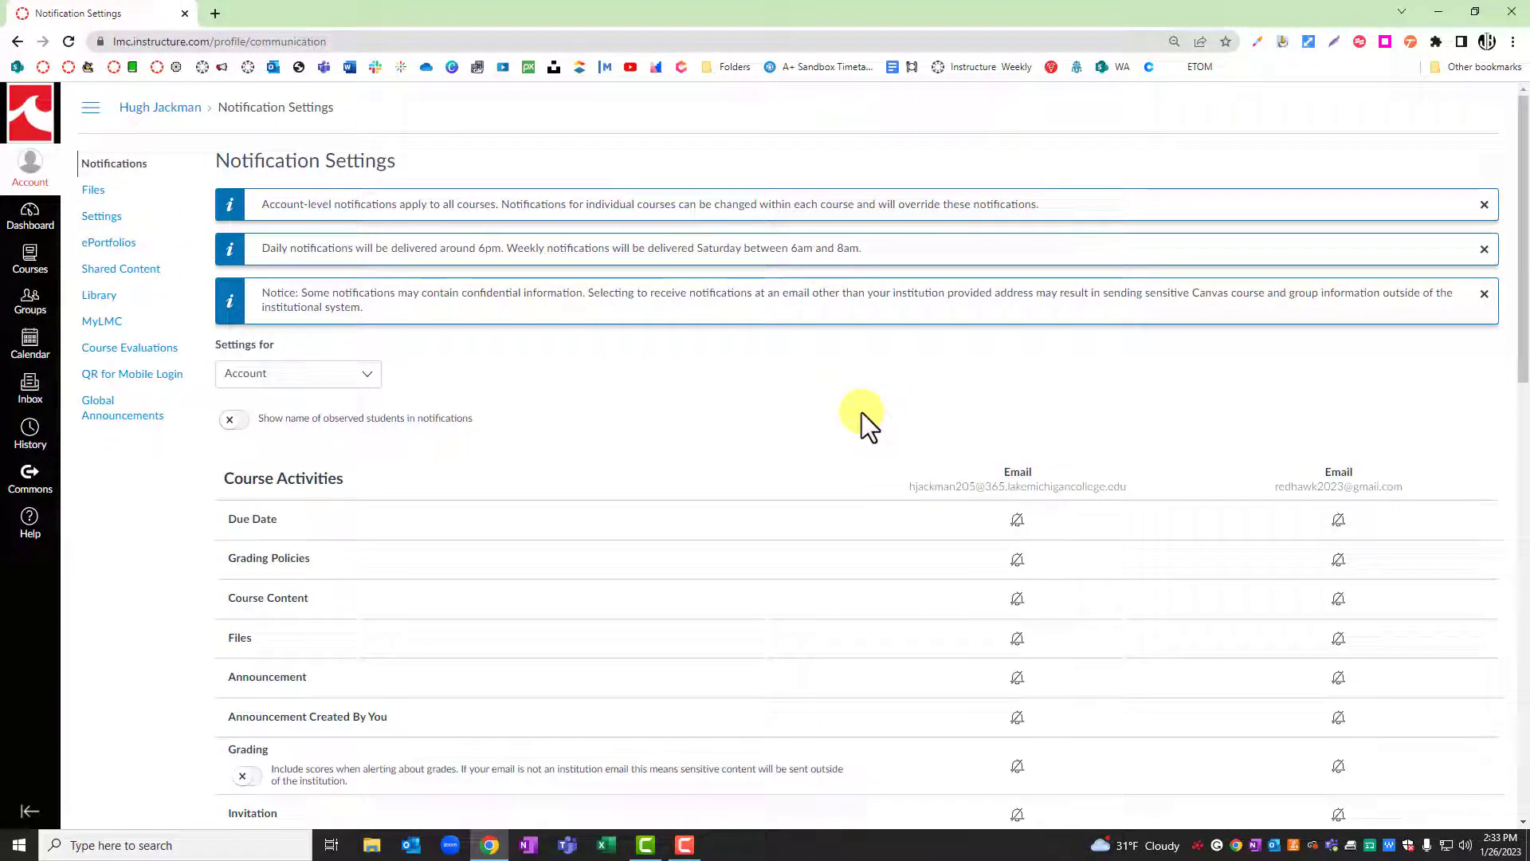
{"action": "scroll", "coordinate": [862, 413], "scroll_direction": "down", "scroll_amount": 1}
{"action": "scroll", "coordinate": [862, 412], "scroll_direction": "down", "scroll_amount": 1}
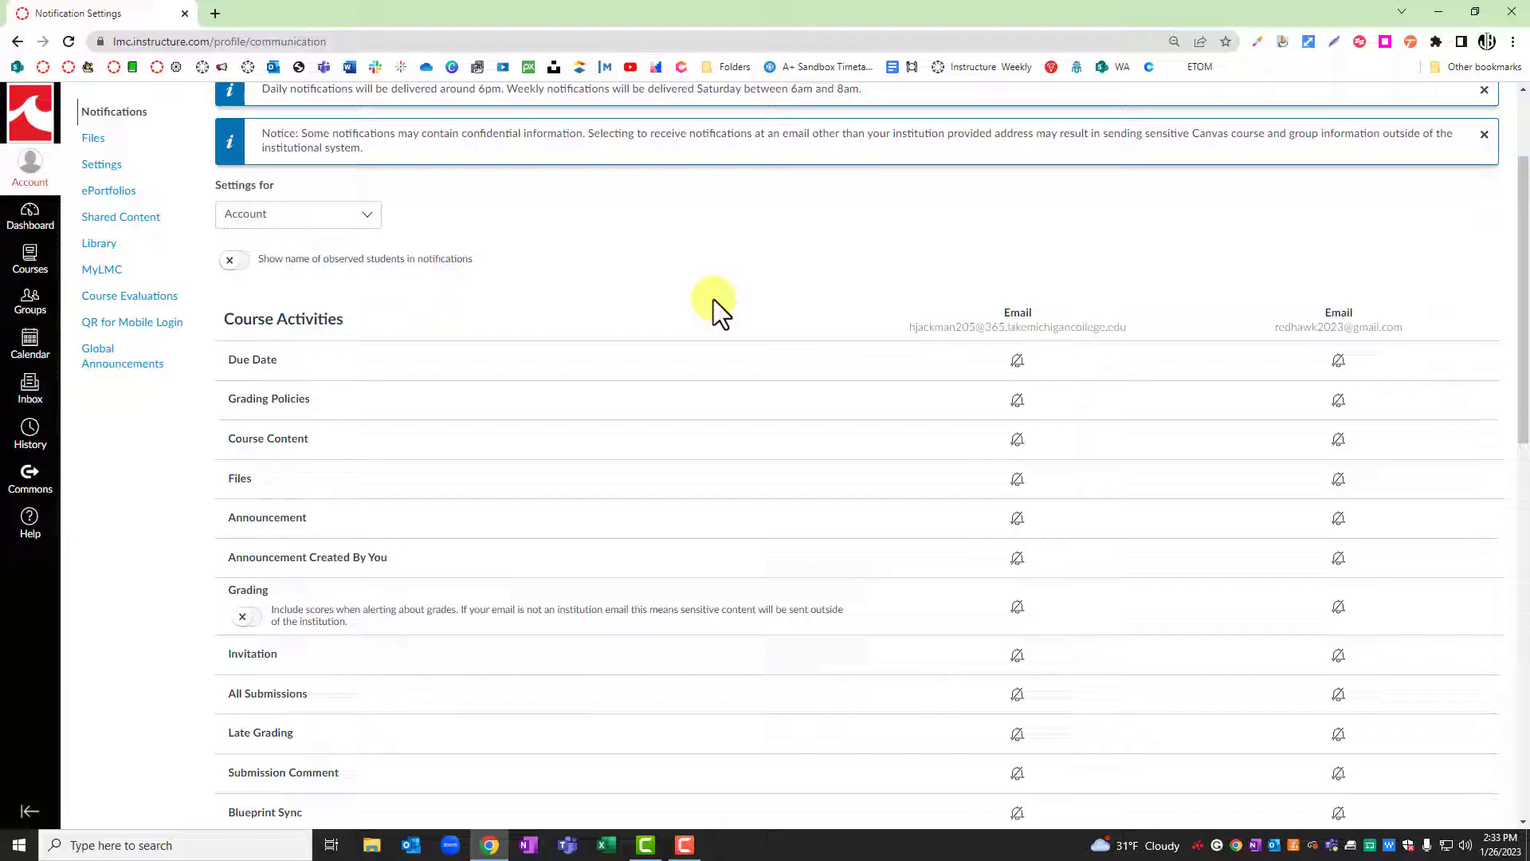
{"action": "left_click", "coordinate": [368, 215]}
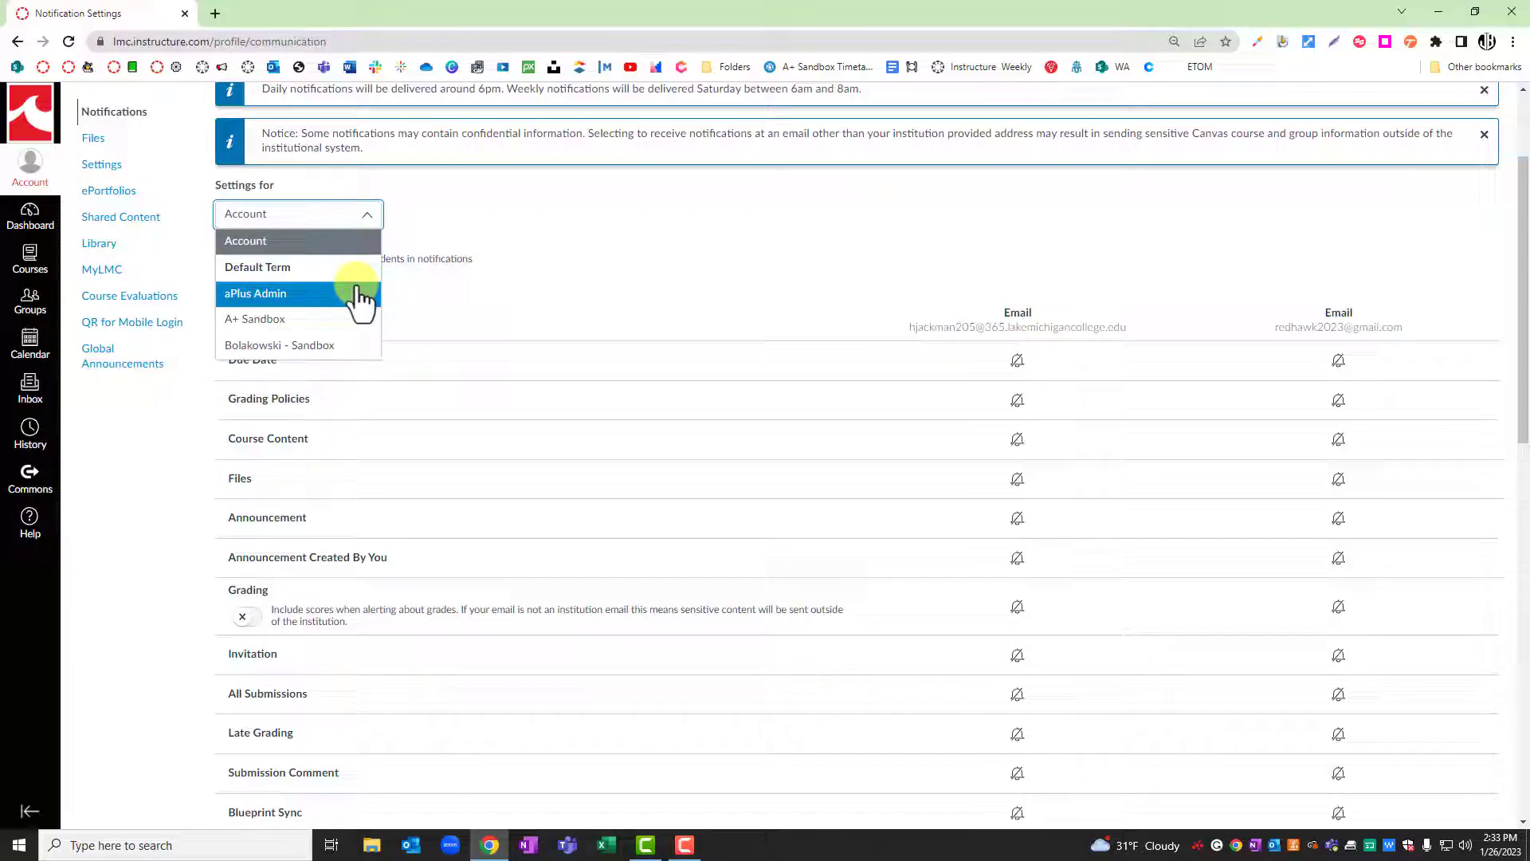
{"action": "left_click", "coordinate": [371, 222]}
{"action": "scroll", "coordinate": [834, 317], "scroll_direction": "down", "scroll_amount": 1}
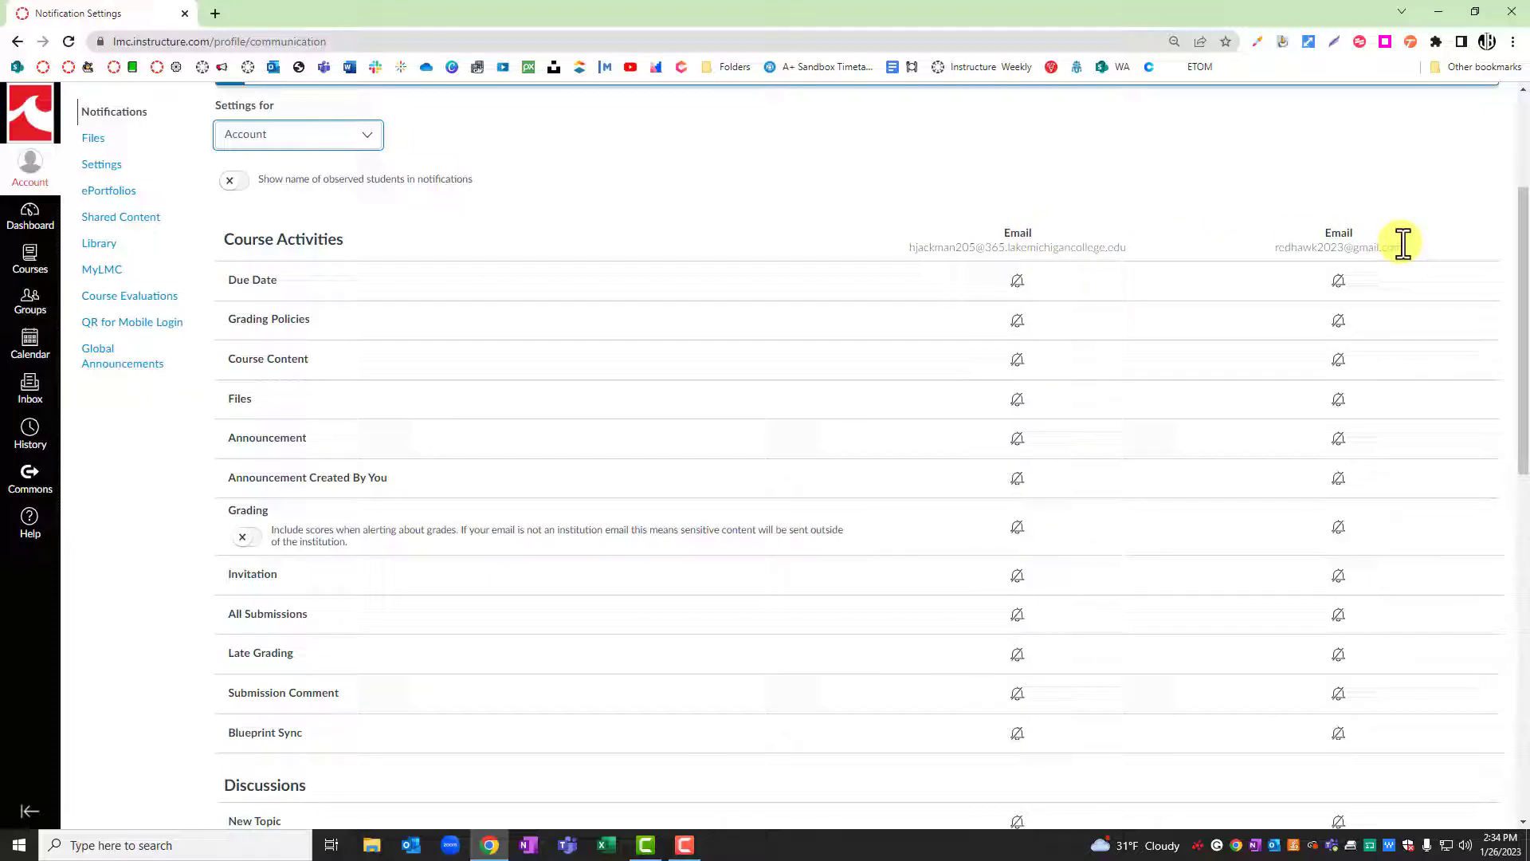
{"action": "scroll", "coordinate": [1012, 303], "scroll_direction": "down", "scroll_amount": 3}
{"action": "scroll", "coordinate": [1013, 303], "scroll_direction": "up", "scroll_amount": 2}
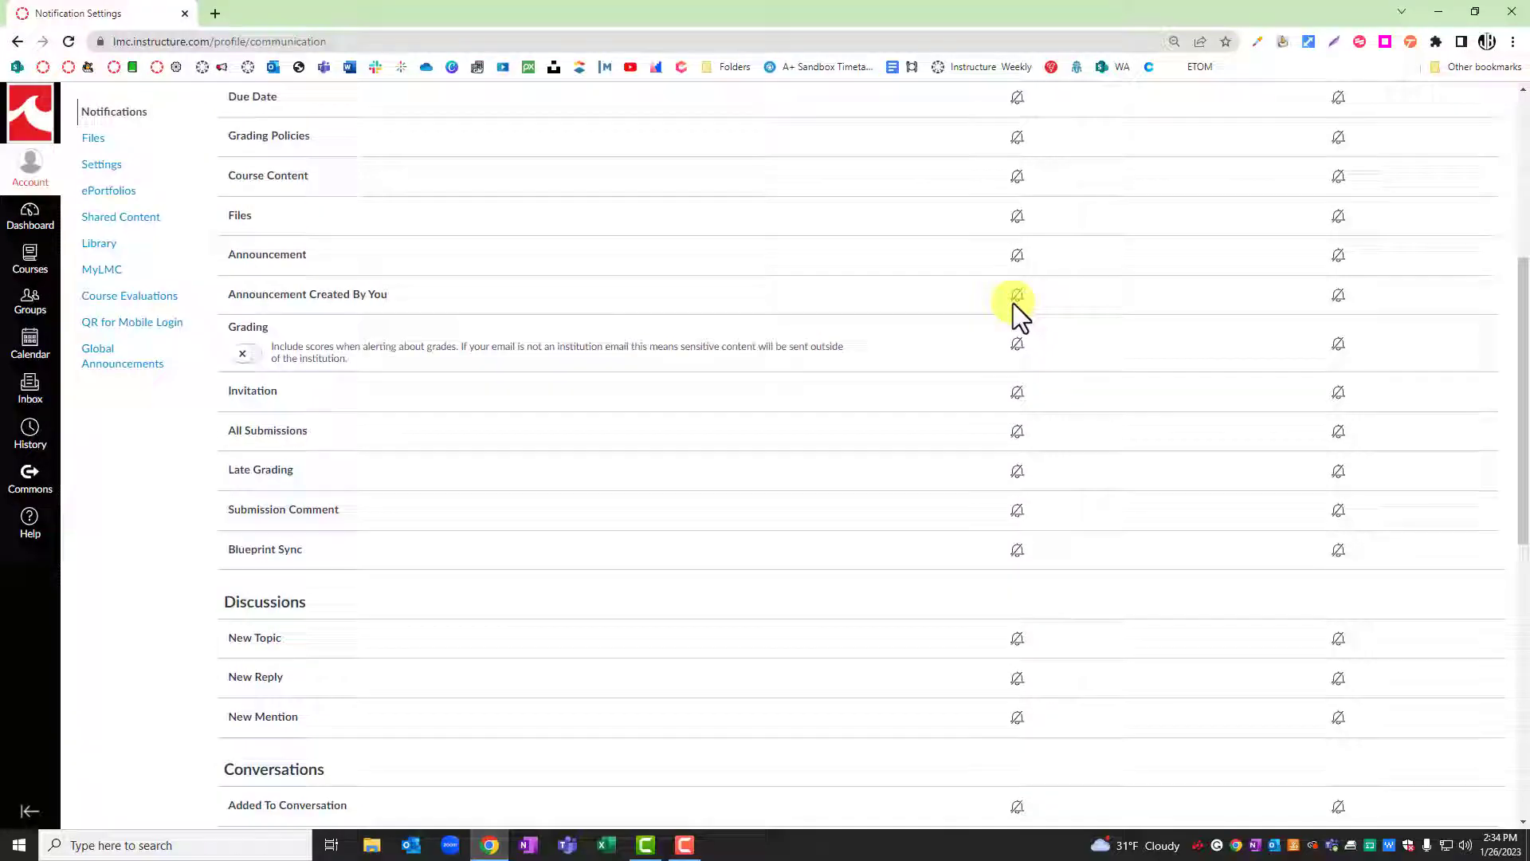
{"action": "scroll", "coordinate": [1013, 303], "scroll_direction": "up", "scroll_amount": 1}
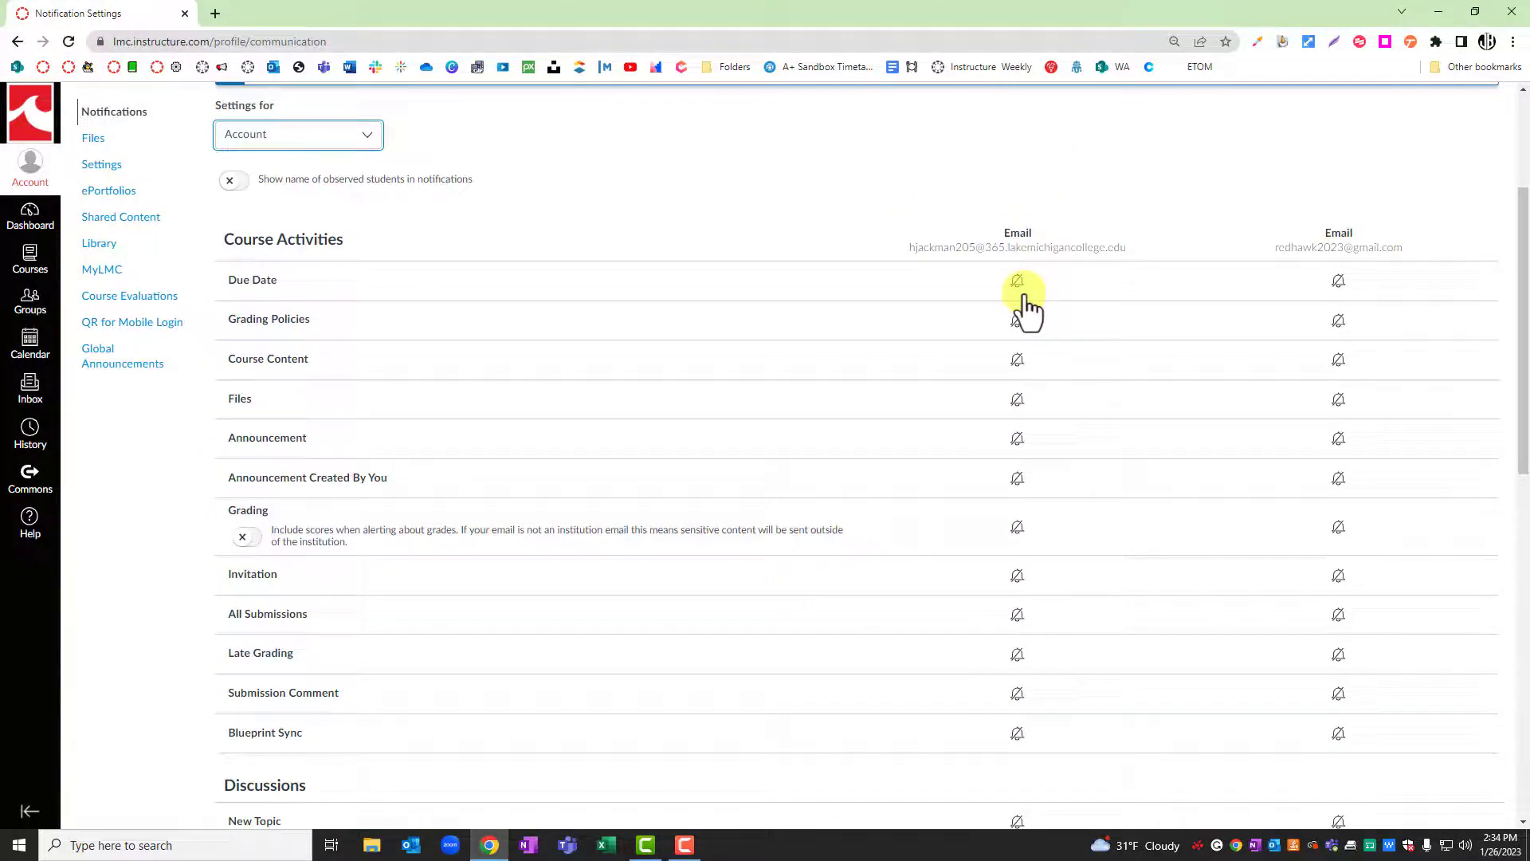
Set Due Date notifications for the primary email to Notify immediately
{"action": "left_click", "coordinate": [1017, 283]}
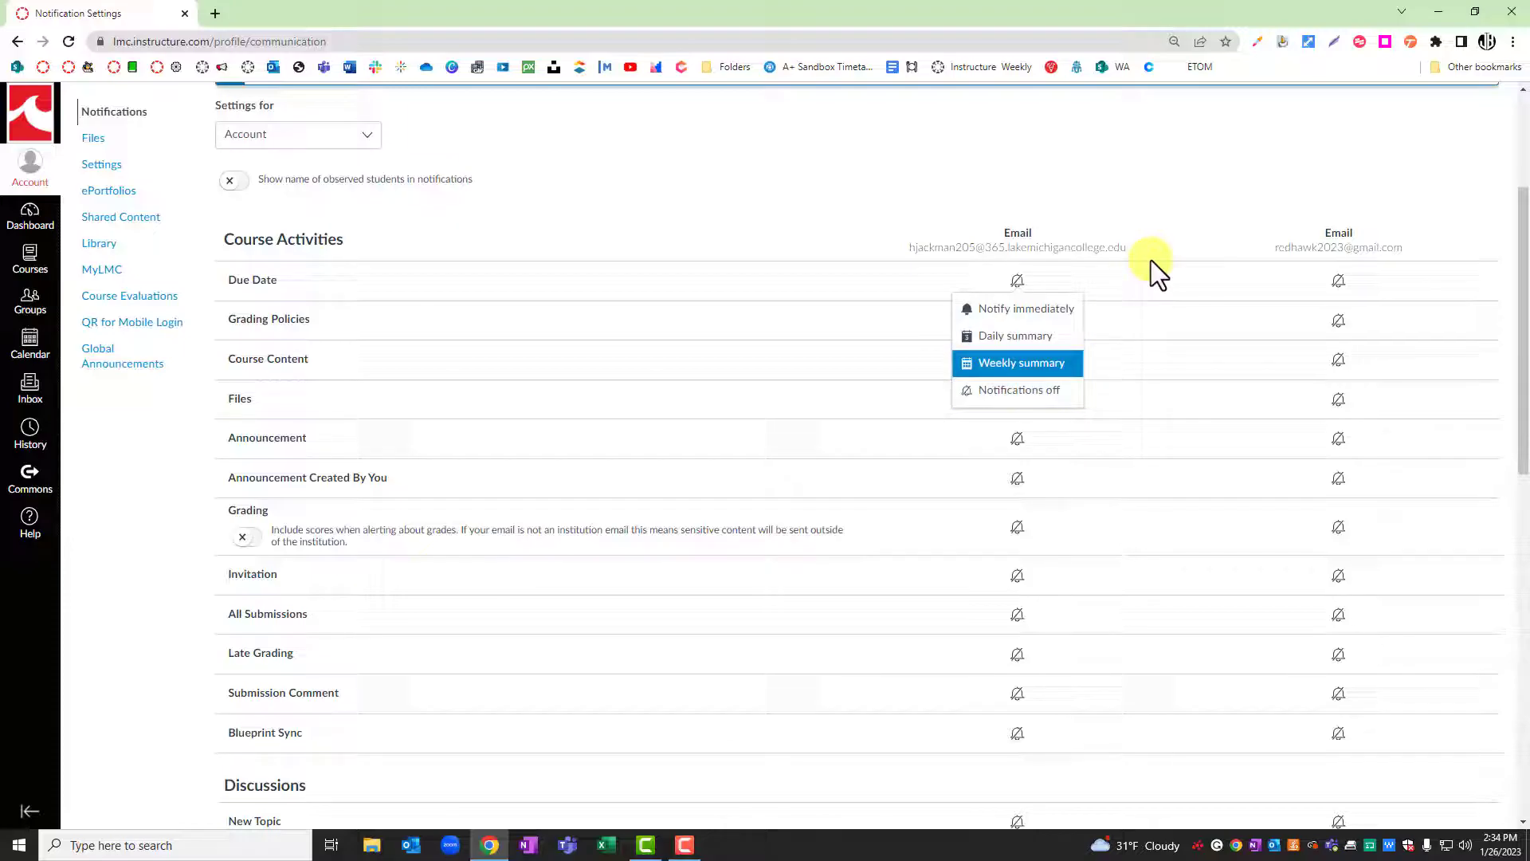
{"action": "left_click", "coordinate": [1076, 314]}
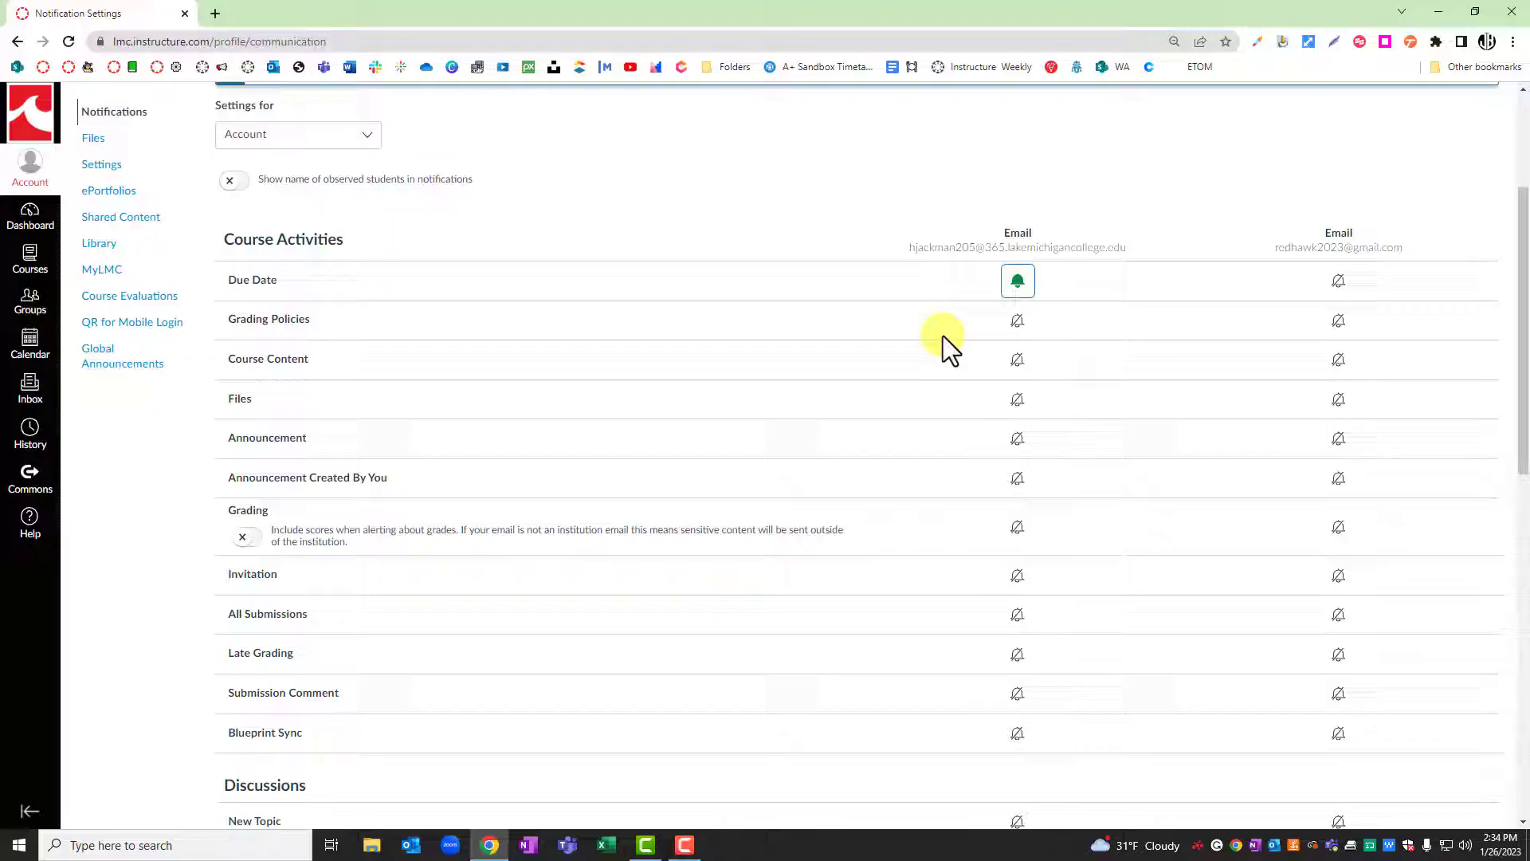
{"action": "scroll", "coordinate": [943, 341], "scroll_direction": "down", "scroll_amount": 2}
{"action": "scroll", "coordinate": [941, 341], "scroll_direction": "down", "scroll_amount": 2}
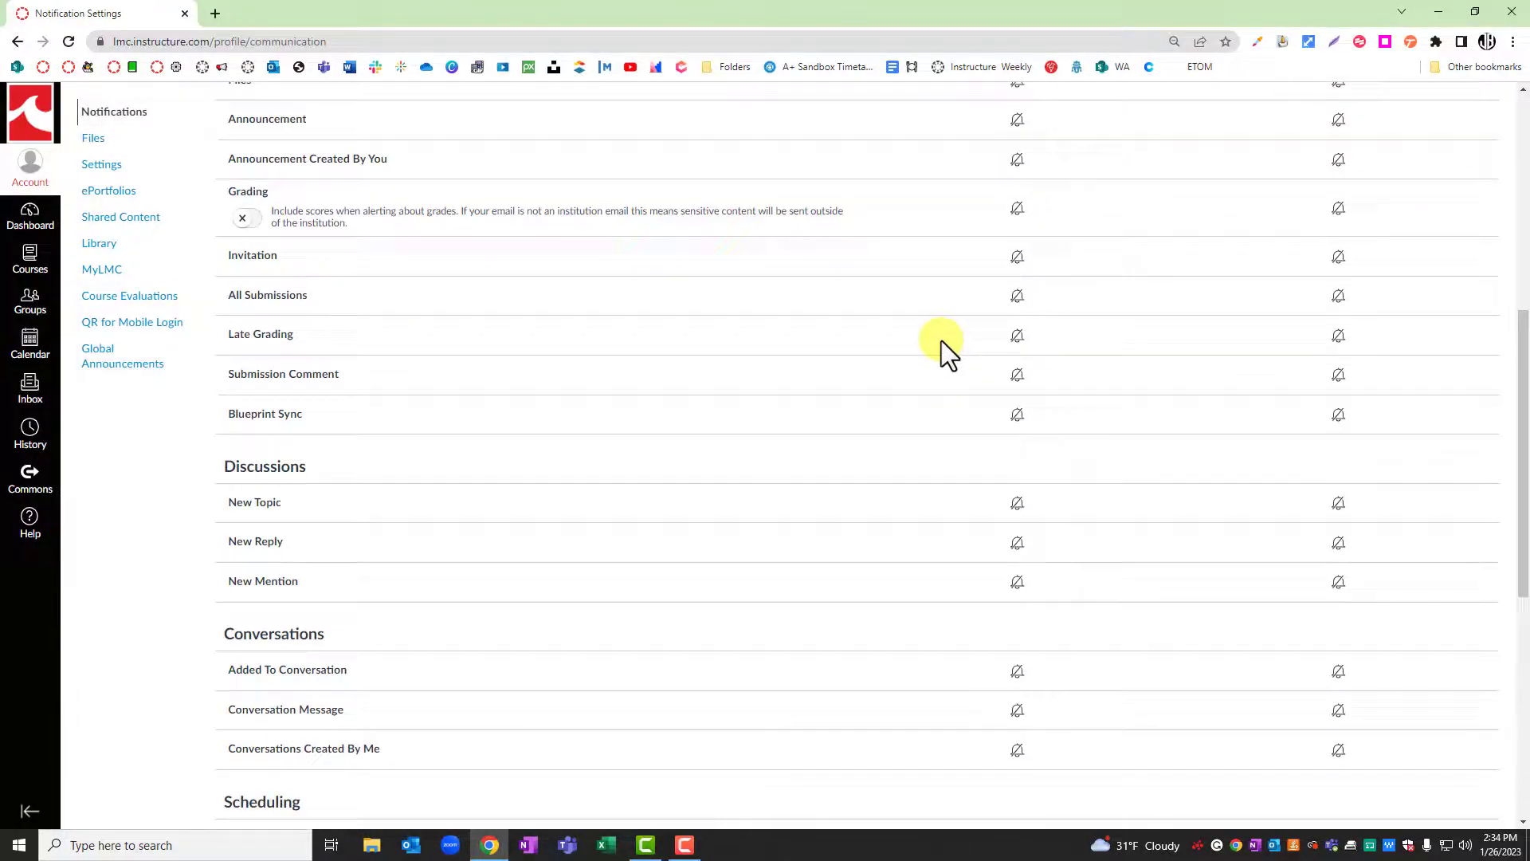
{"action": "scroll", "coordinate": [940, 340], "scroll_direction": "down", "scroll_amount": 1}
{"action": "scroll", "coordinate": [942, 341], "scroll_direction": "down", "scroll_amount": 1}
{"action": "scroll", "coordinate": [941, 341], "scroll_direction": "down", "scroll_amount": 2}
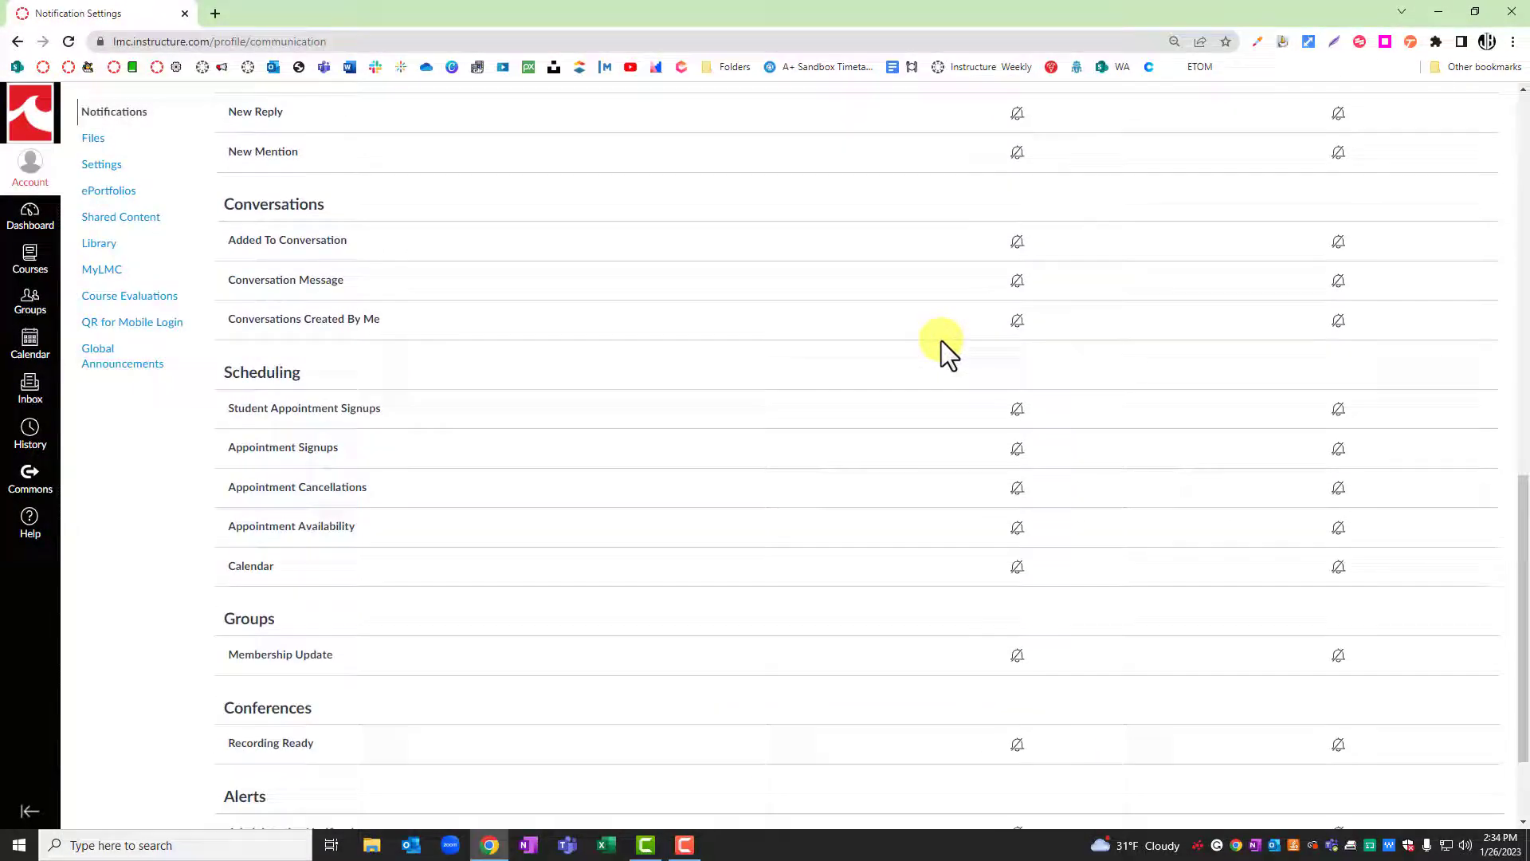
{"action": "scroll", "coordinate": [942, 341], "scroll_direction": "down", "scroll_amount": 1}
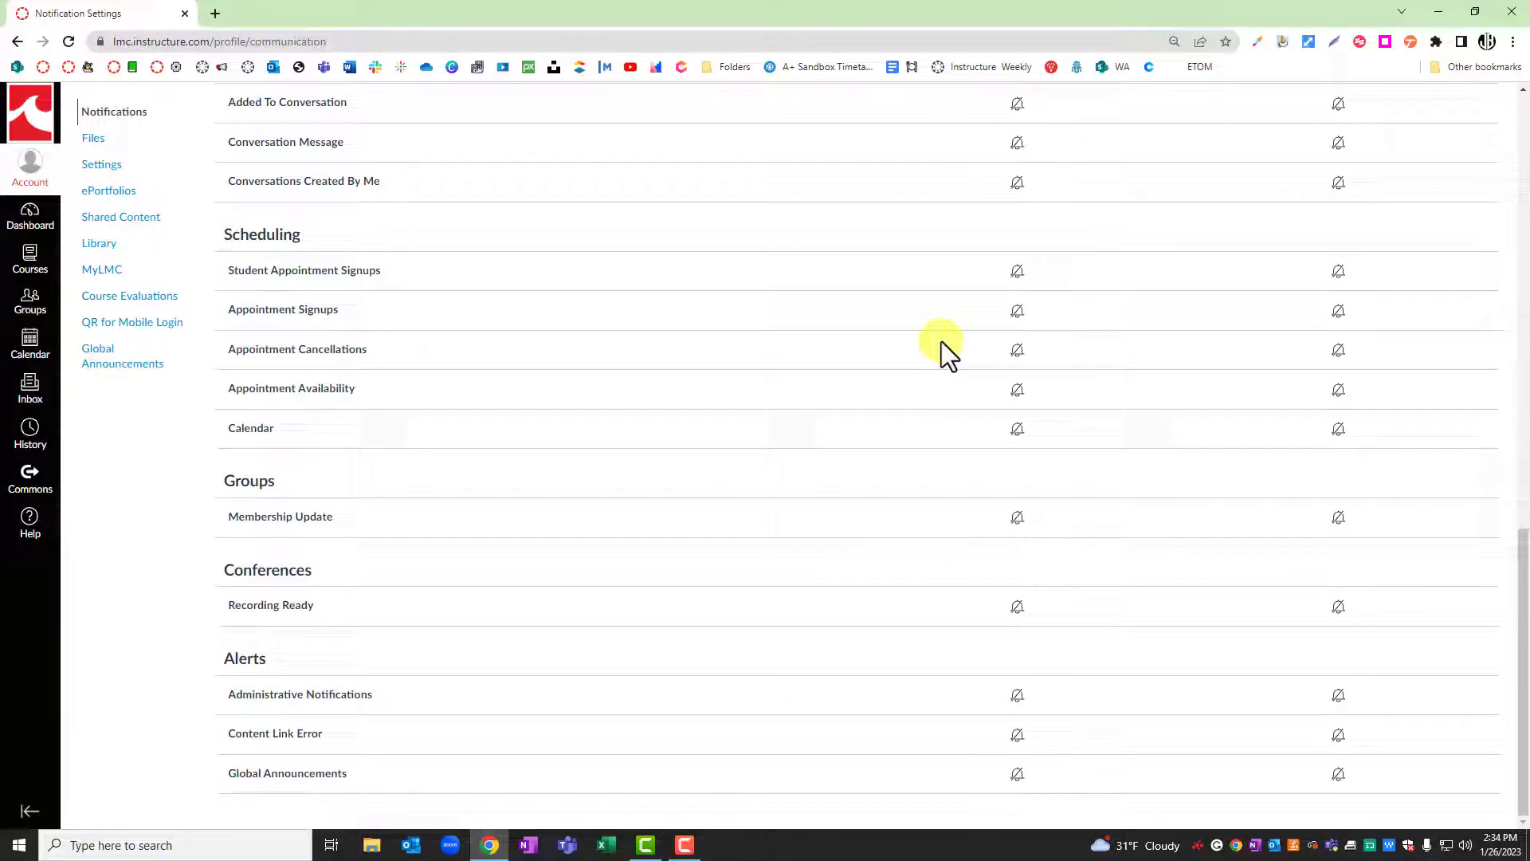
{"action": "scroll", "coordinate": [940, 341], "scroll_direction": "up", "scroll_amount": 1}
{"action": "scroll", "coordinate": [941, 340], "scroll_direction": "up", "scroll_amount": 2}
{"action": "scroll", "coordinate": [941, 341], "scroll_direction": "up", "scroll_amount": 2}
{"action": "scroll", "coordinate": [941, 341], "scroll_direction": "up", "scroll_amount": 1}
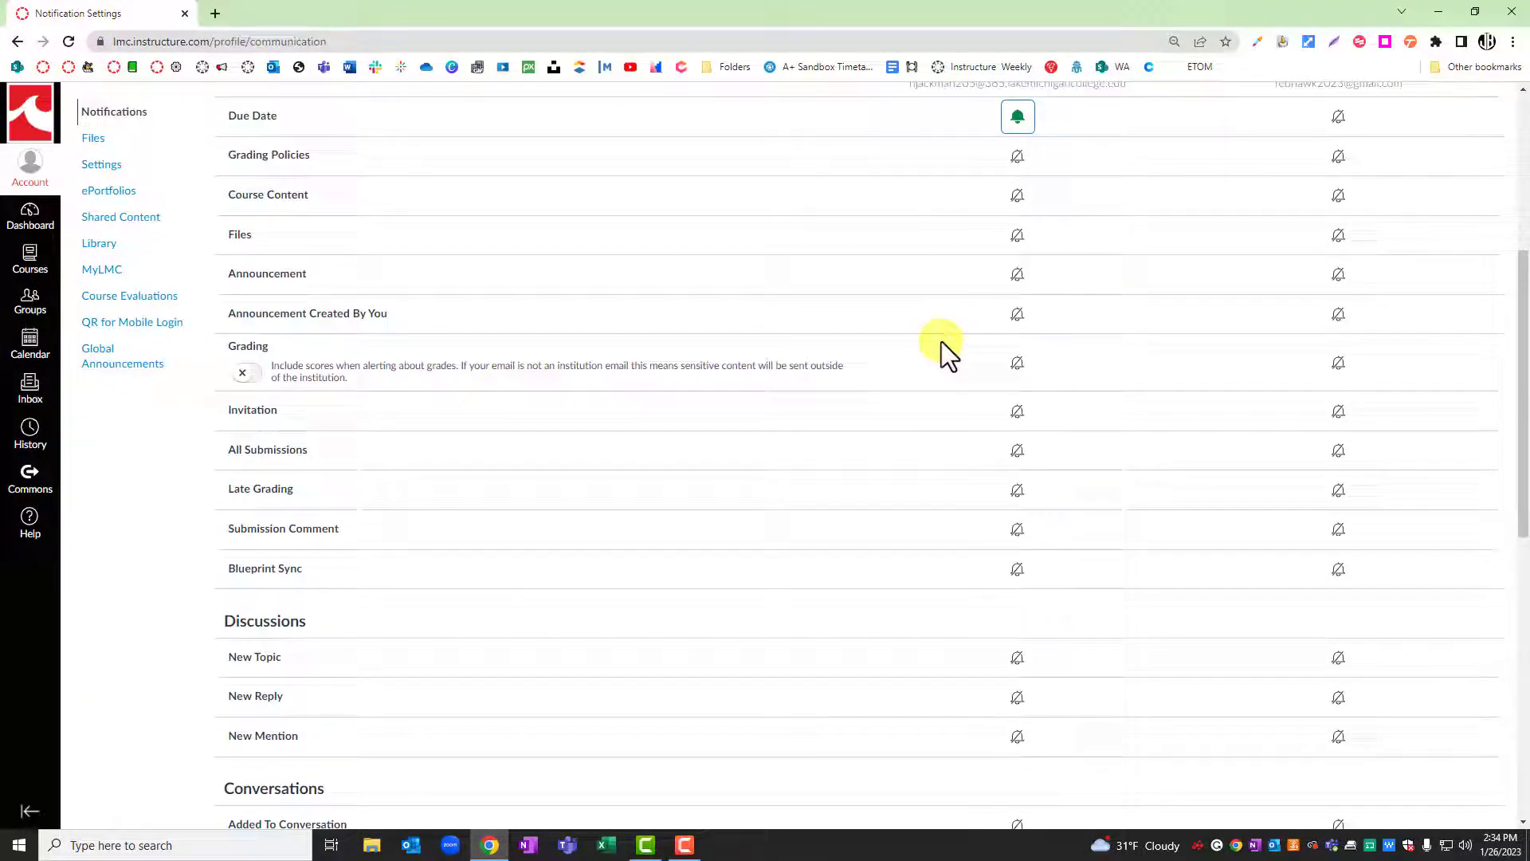